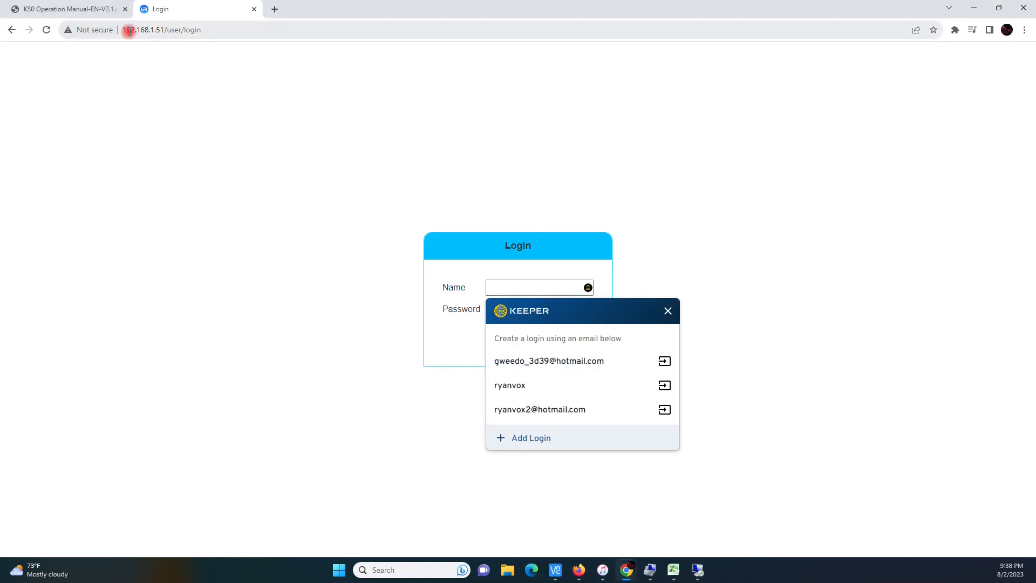
Step: Log in to the miner's web interface as admin with the account password, dismissing the password manager suggestions and save prompts
click(669, 310)
click(500, 289)
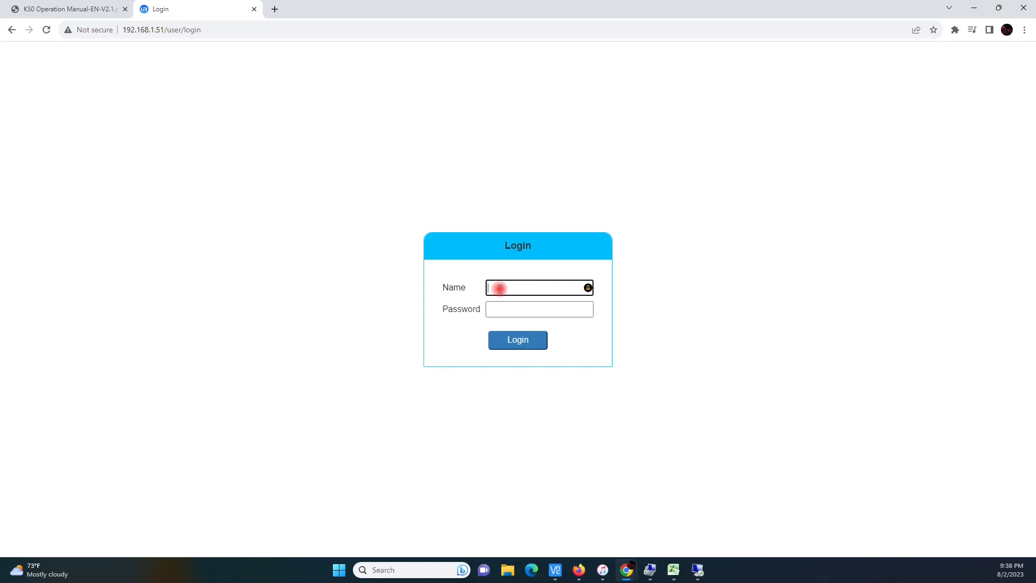
text(admin)
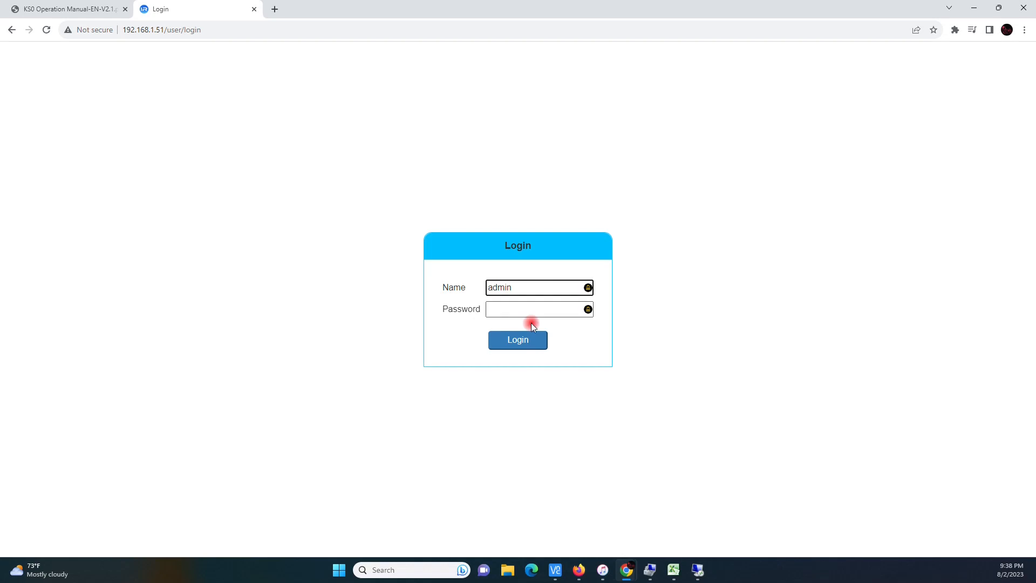
click(539, 306)
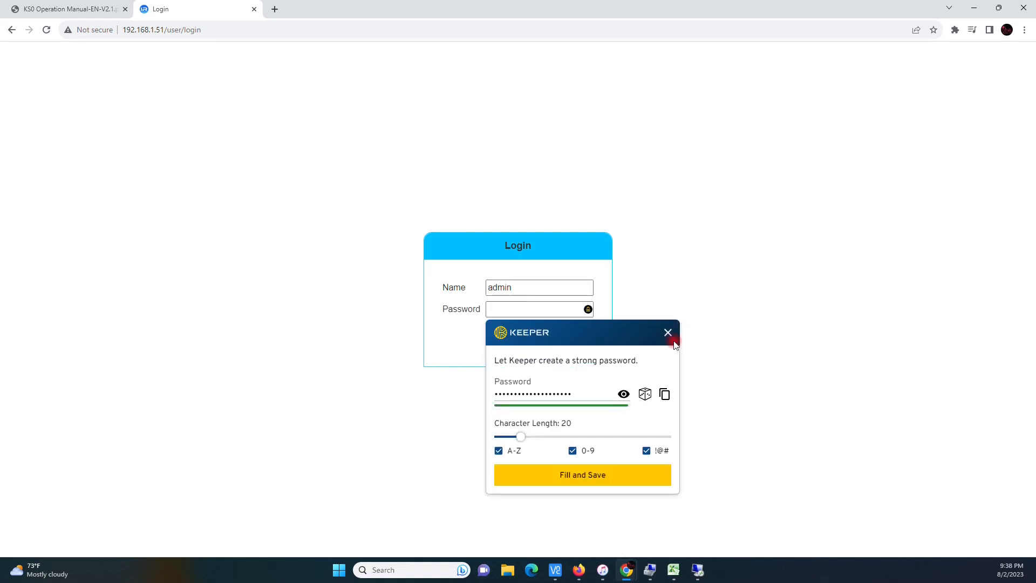
click(668, 332)
click(537, 311)
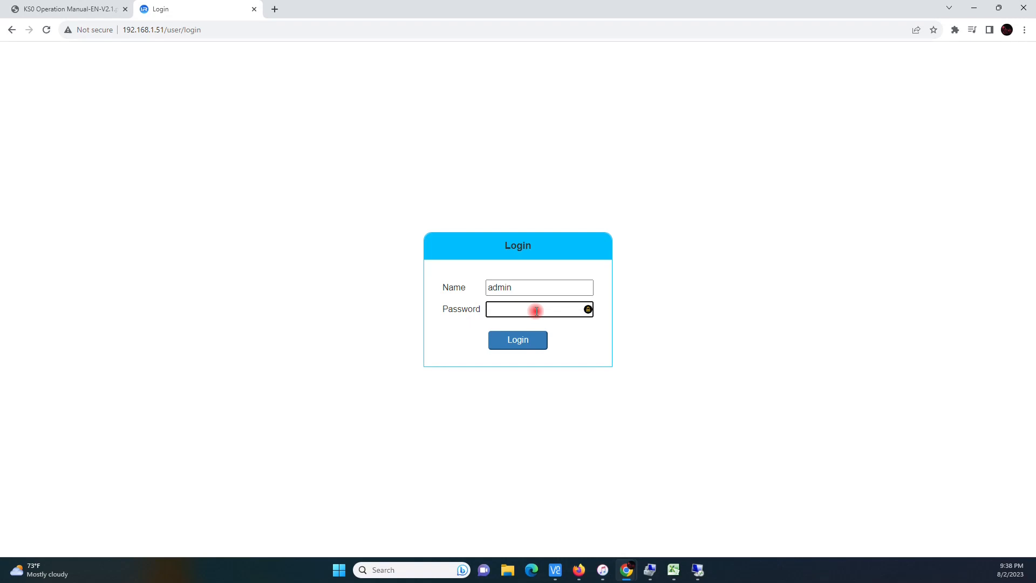
text(********)
click(491, 342)
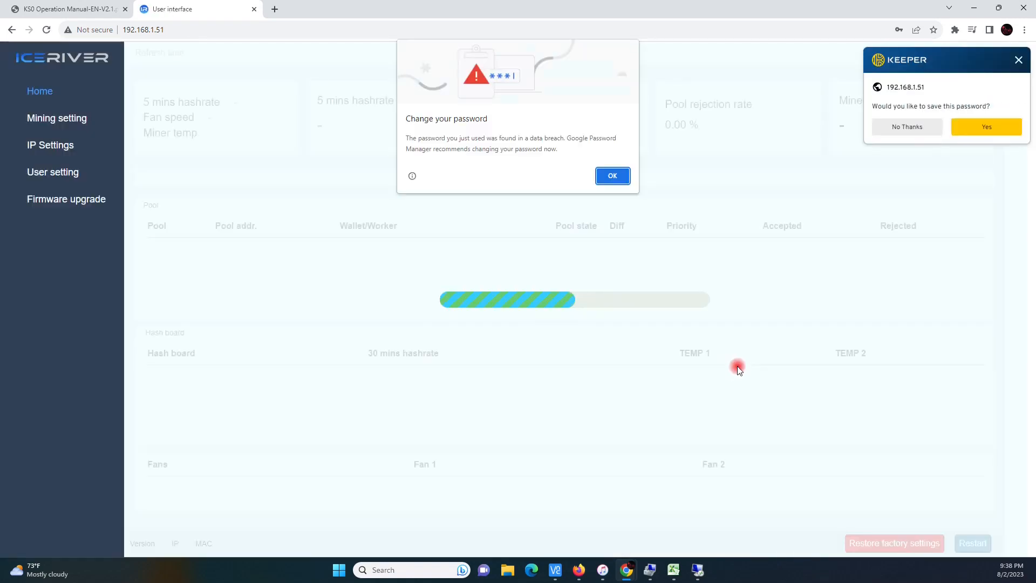
click(614, 176)
click(890, 128)
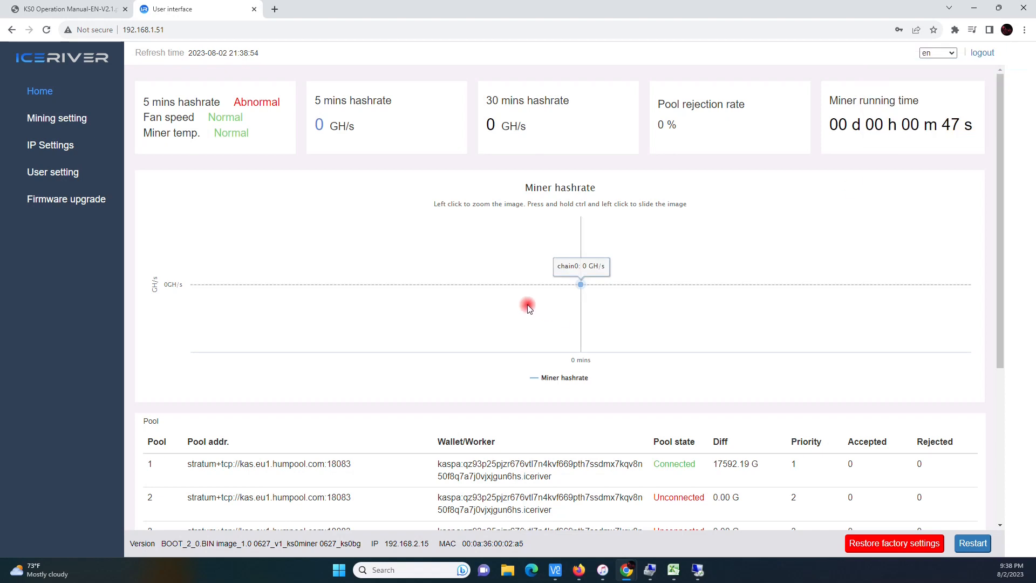
Step: Look over the miner's pool, hash board and fan status, and restart the mining machine
scroll(385, 294, down, 2)
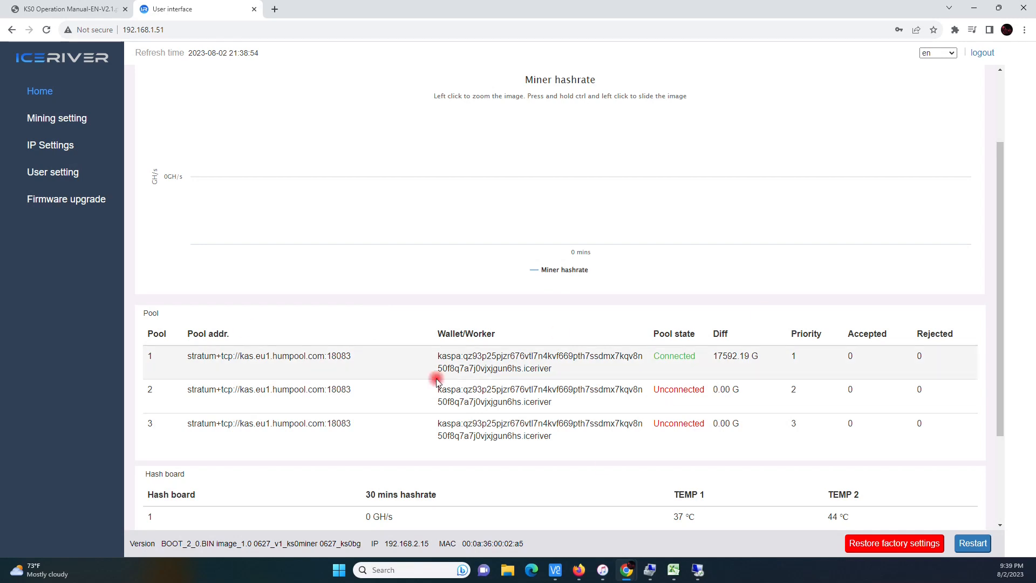
scroll(432, 416, down, 3)
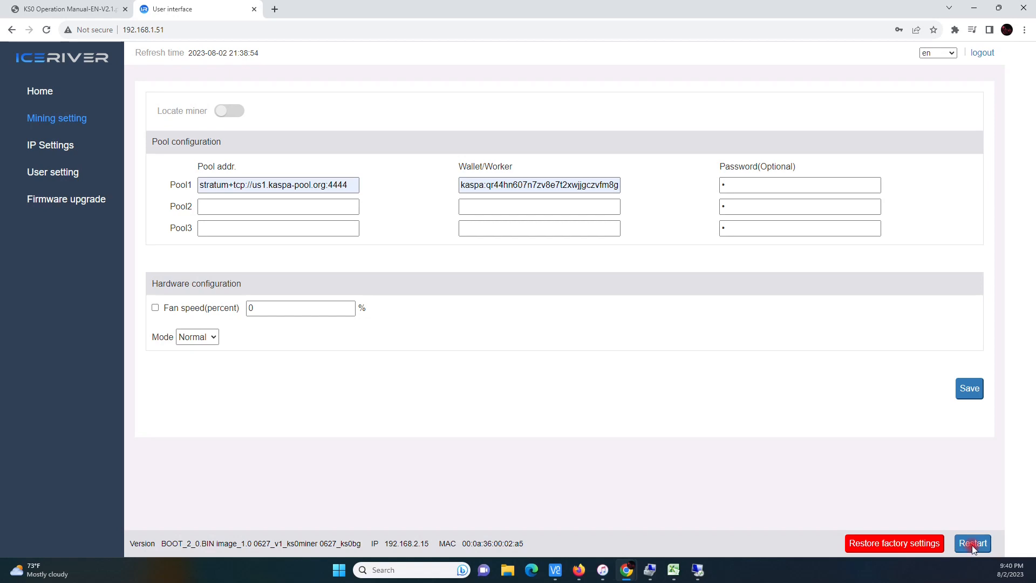
click(973, 544)
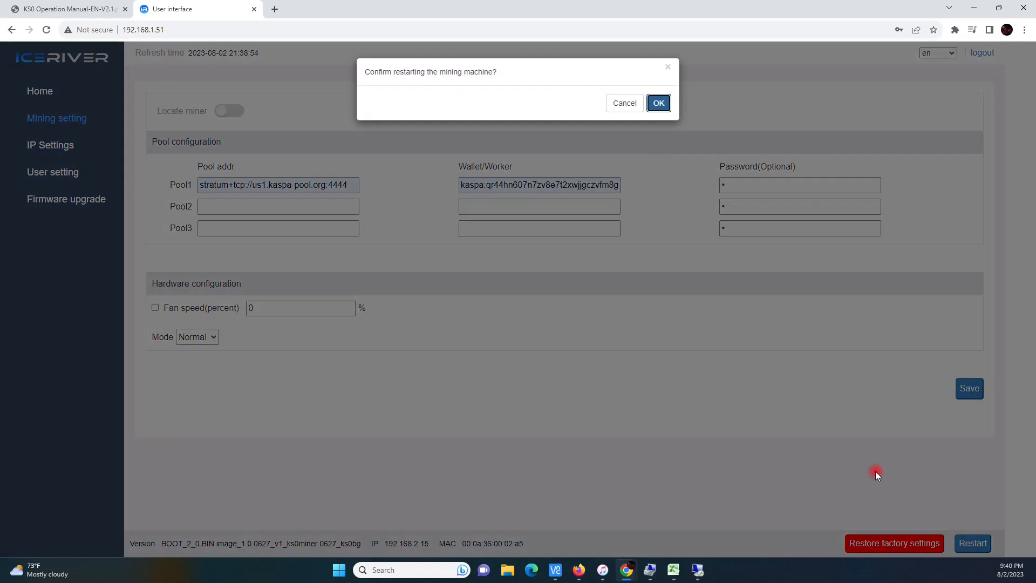
click(658, 101)
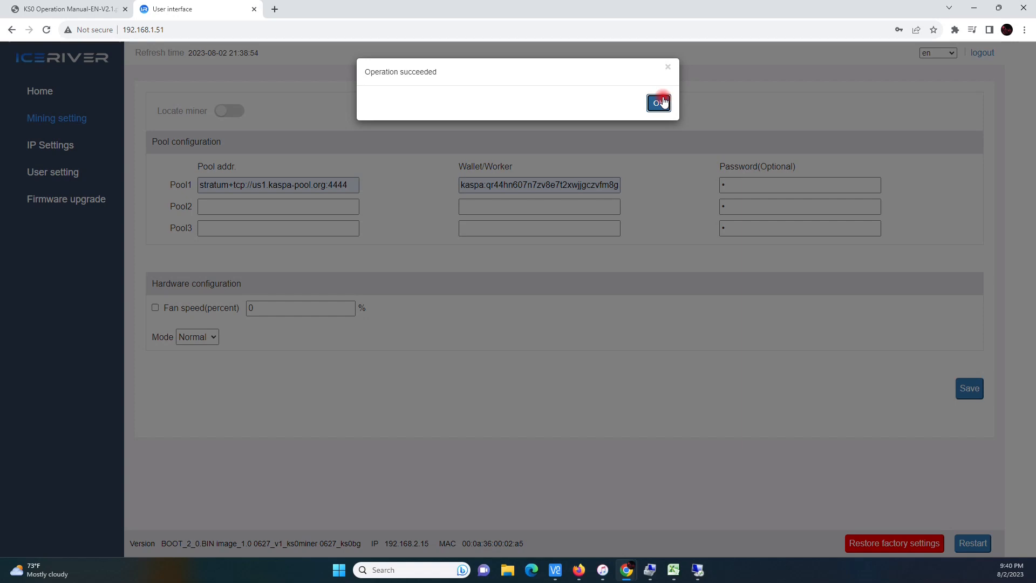
click(659, 102)
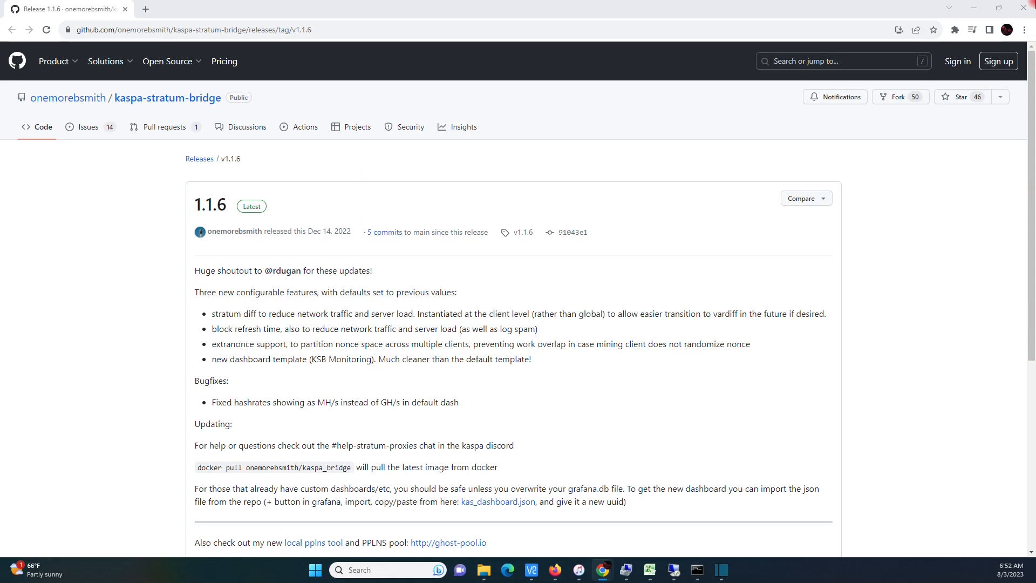
Step: Read the viewer comments on the KS0 solo mining video in YouTube Studio and on its watch page, and close the browser window
drag(1034, 13, 771, 103)
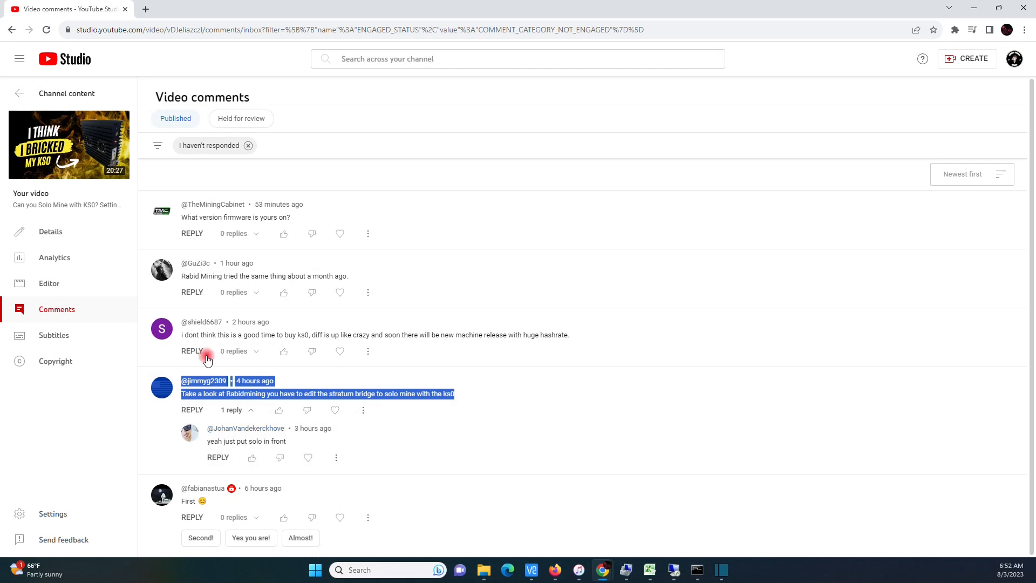
click(488, 397)
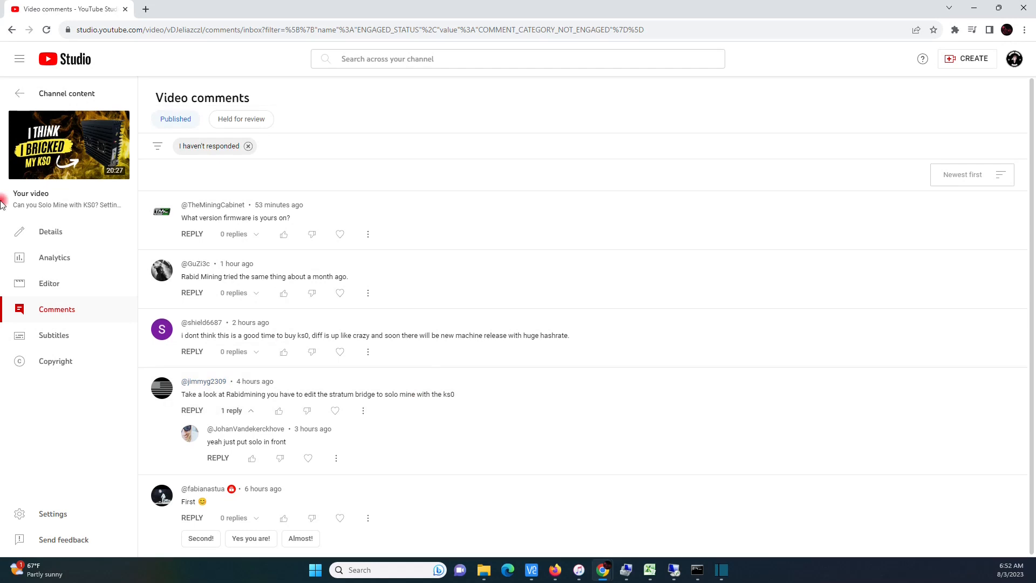
click(79, 154)
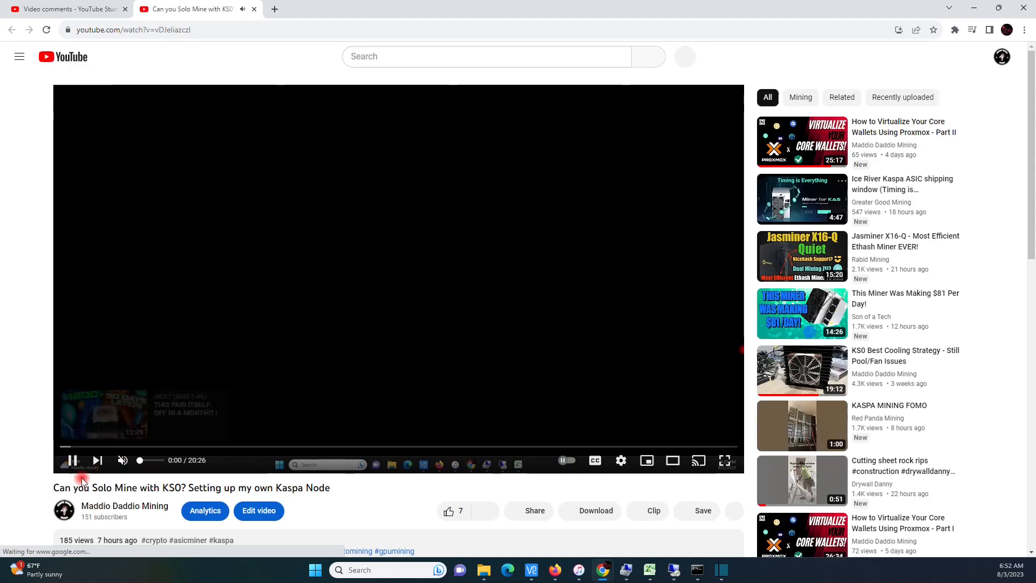
scroll(78, 482, down, 4)
scroll(54, 340, down, 2)
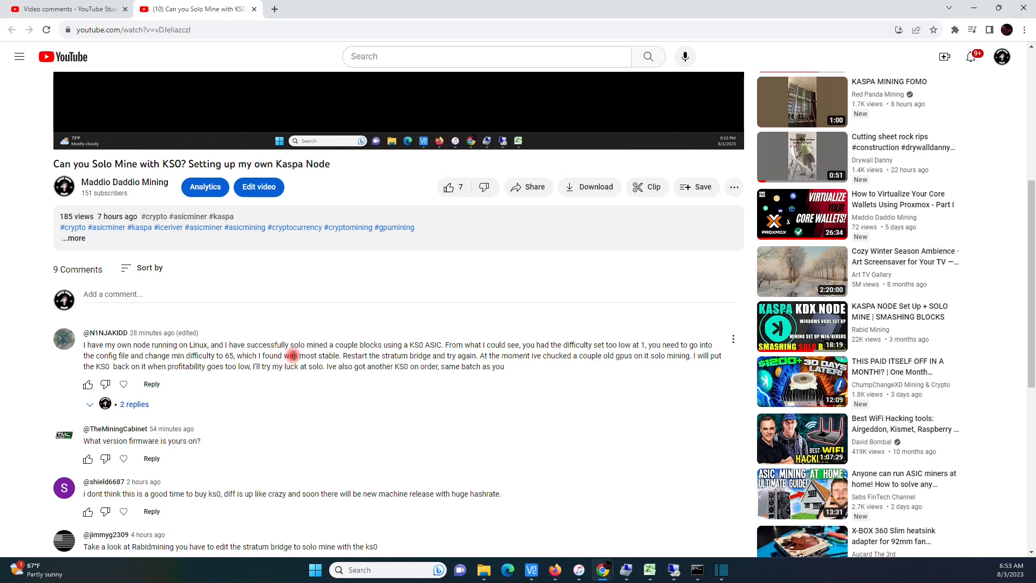
click(1024, 7)
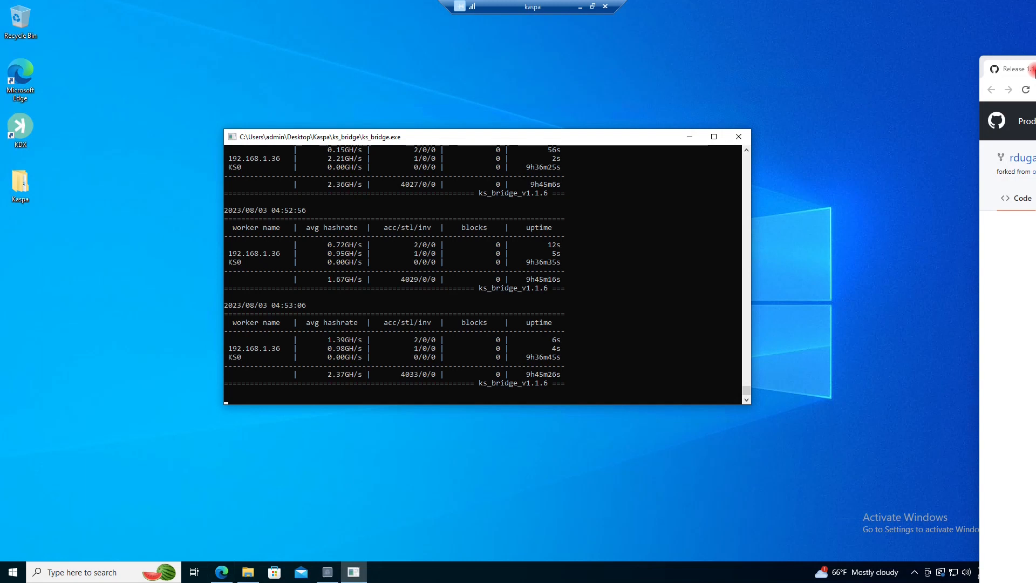
Step: Examine the kaspa-stratum-bridge release 1.1.8 with IceRiver support on GitHub, and minimize the browser window
drag(1034, 70, 661, 33)
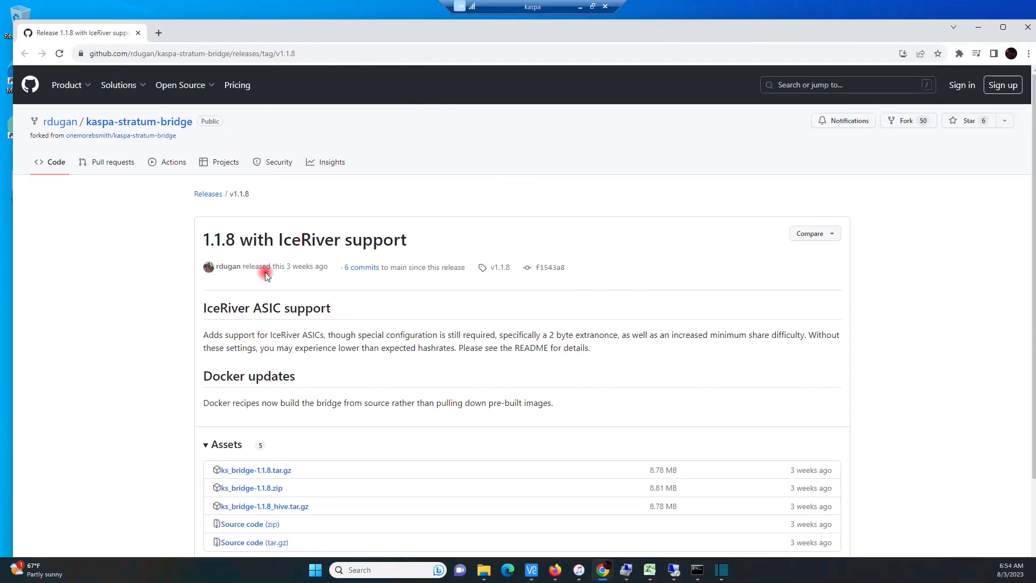
drag(409, 238, 176, 234)
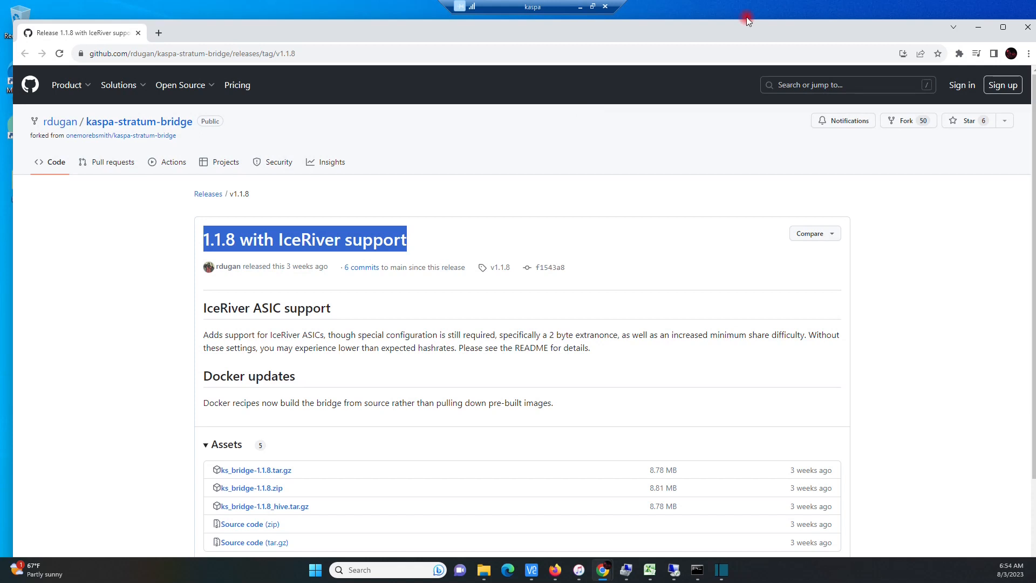
click(978, 27)
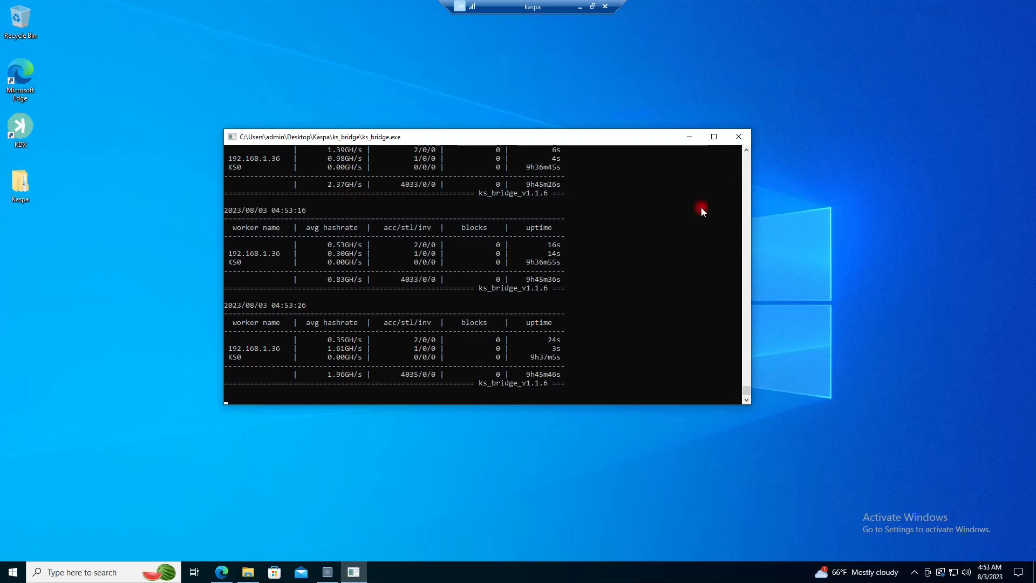
Step: Stop the running ks_bridge console on the kaspa remote machine, and check the KDX wallet window before putting it away
click(739, 137)
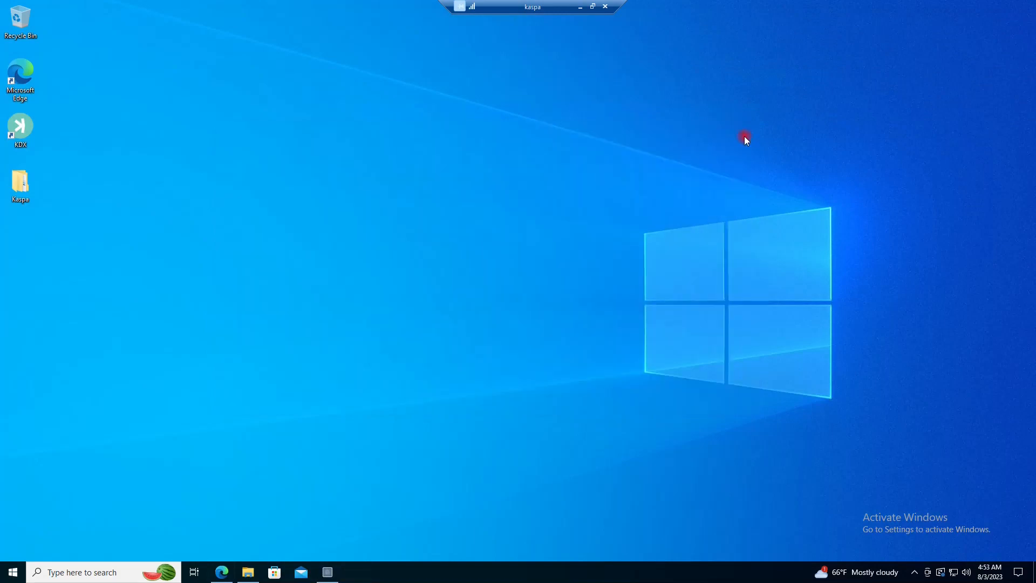
click(330, 574)
click(955, 105)
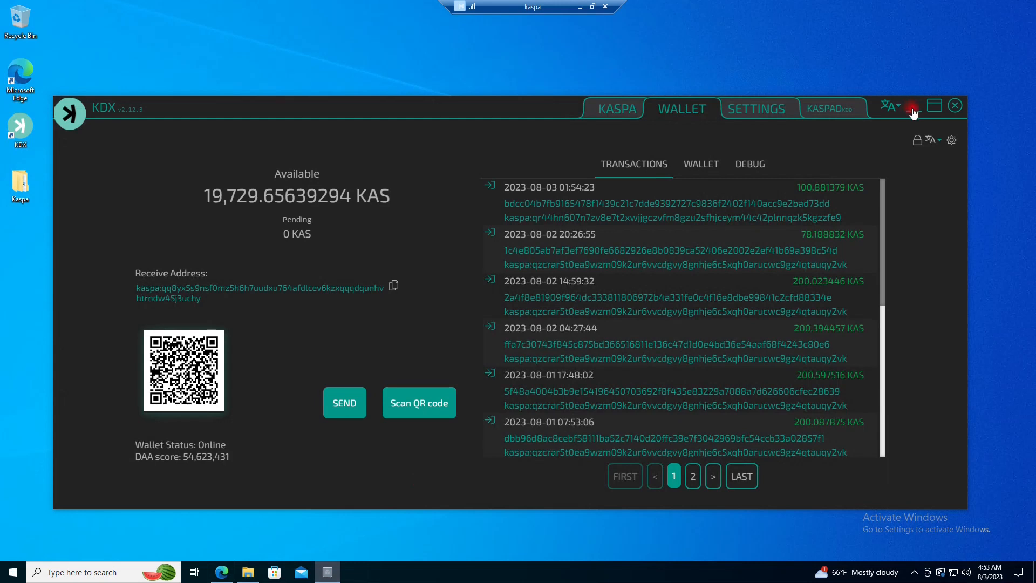
Step: Delete the old ks_bridge folder from the Kaspa folder on the desktop
click(417, 79)
right_click(417, 79)
click(454, 242)
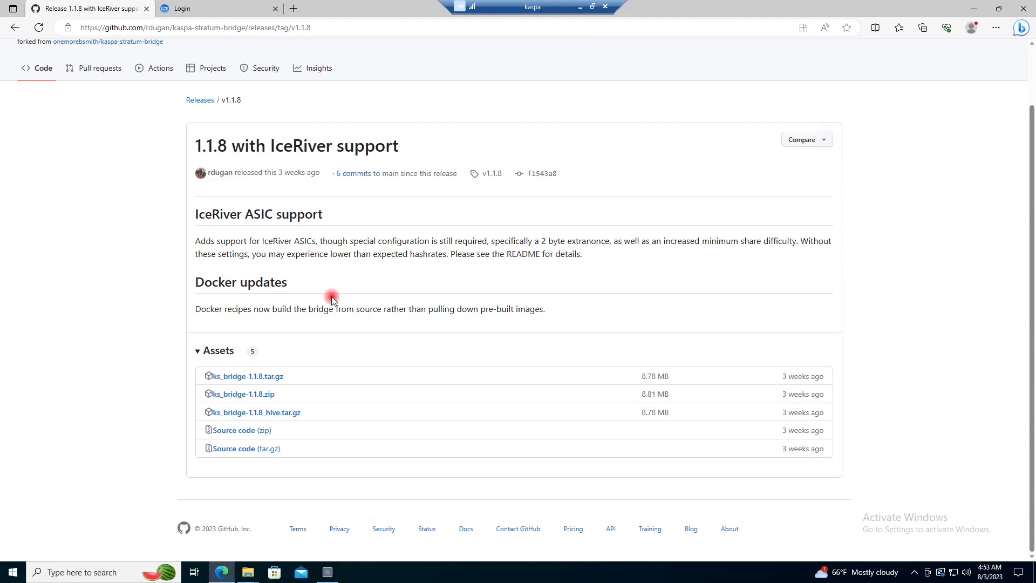
Step: Download ks_bridge-1.1.8.zip from the release assets and show the archive in the Downloads folder
click(260, 391)
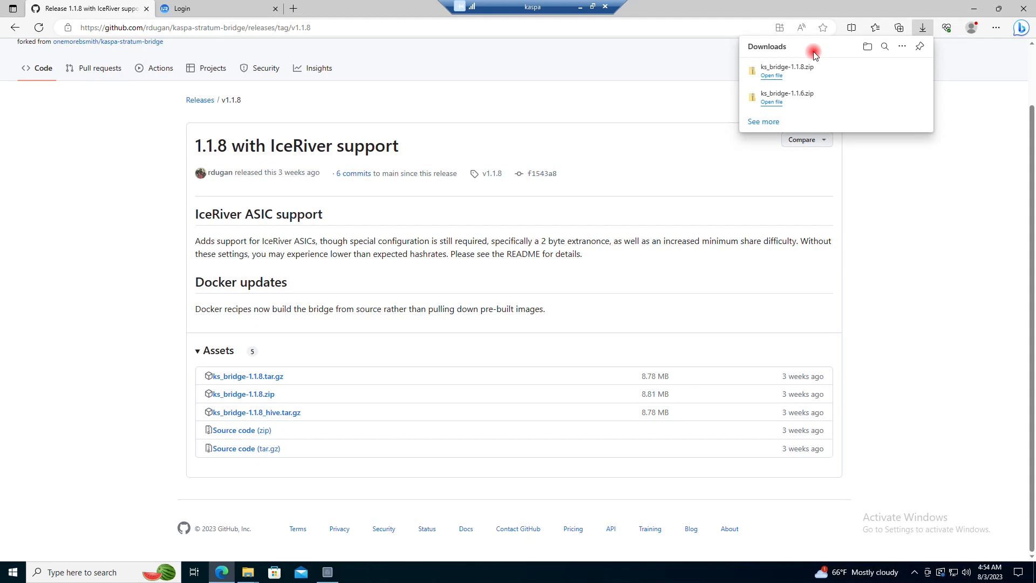
click(766, 74)
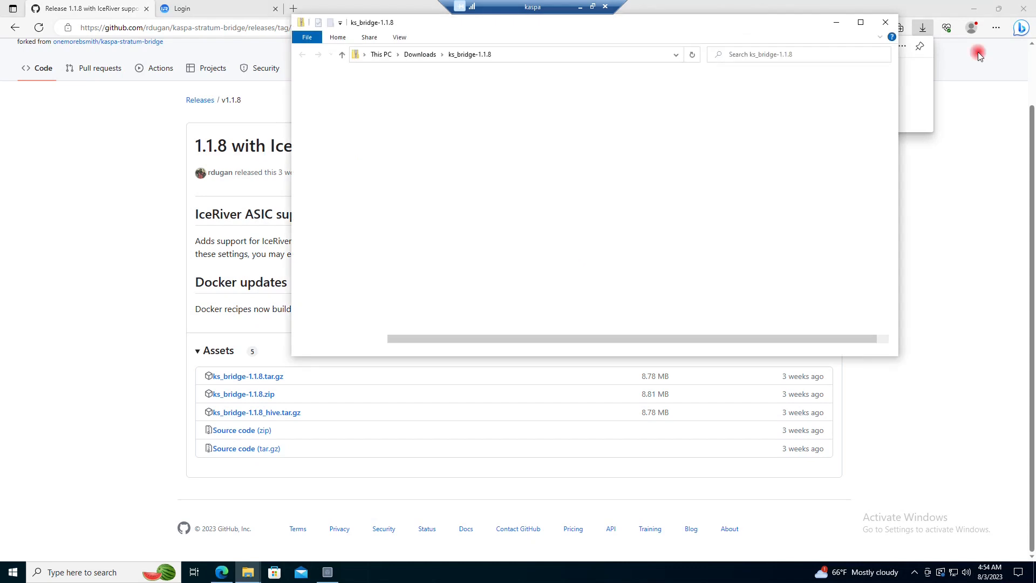
click(885, 28)
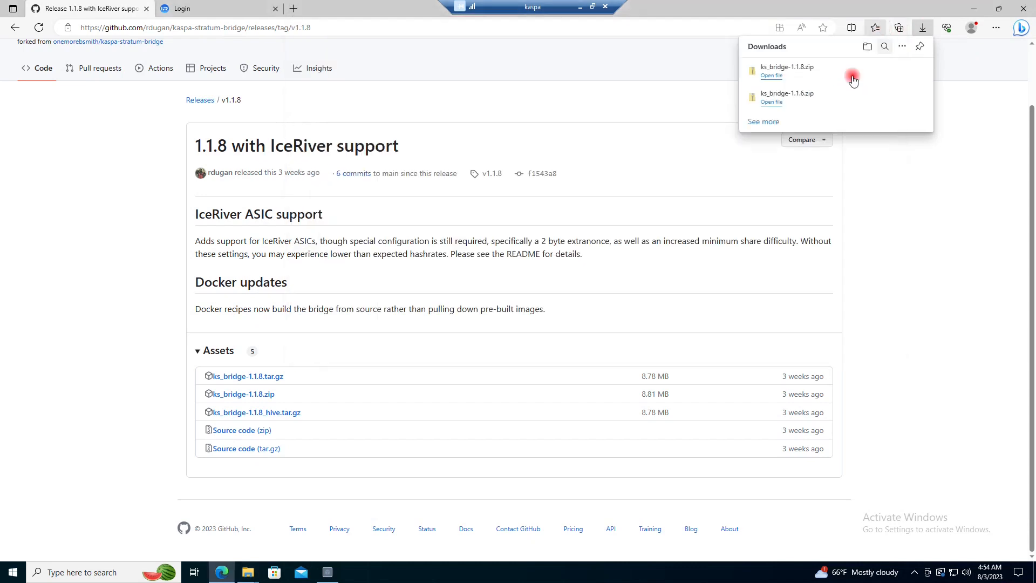
click(881, 68)
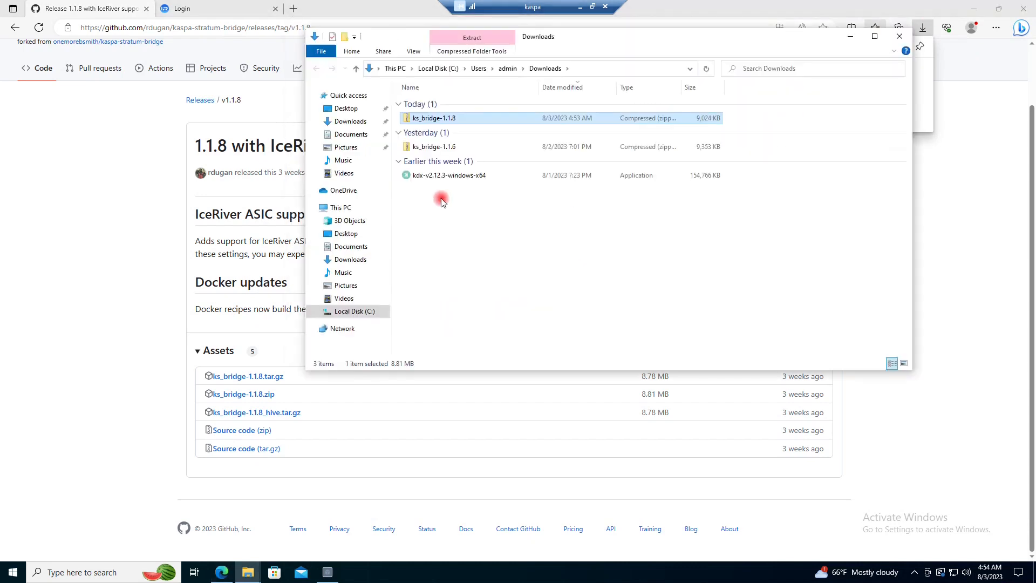
Step: Extract the ks_bridge-1.1.8 archive into the Kaspa folder on the desktop
right_click(434, 118)
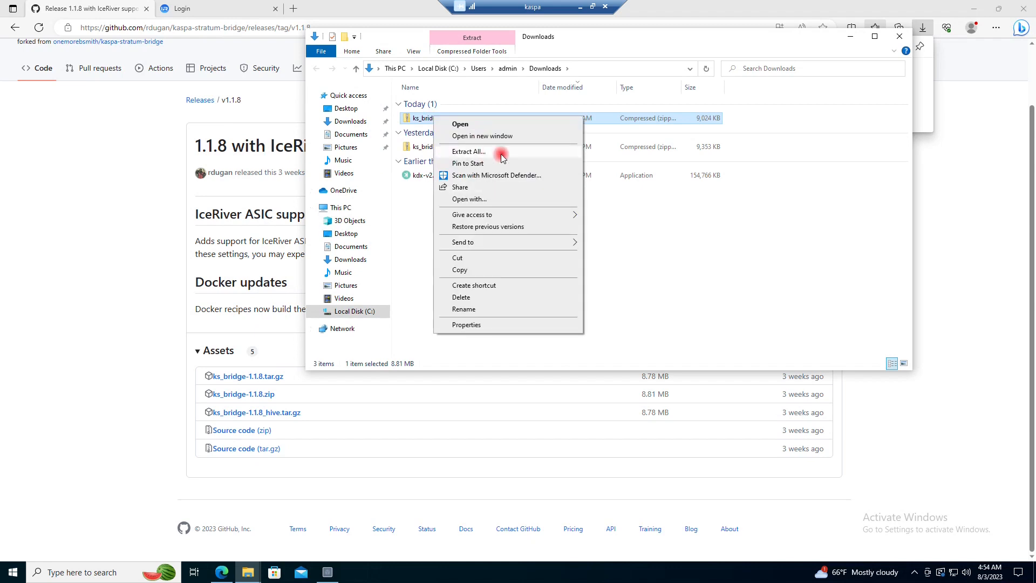
click(468, 152)
click(637, 241)
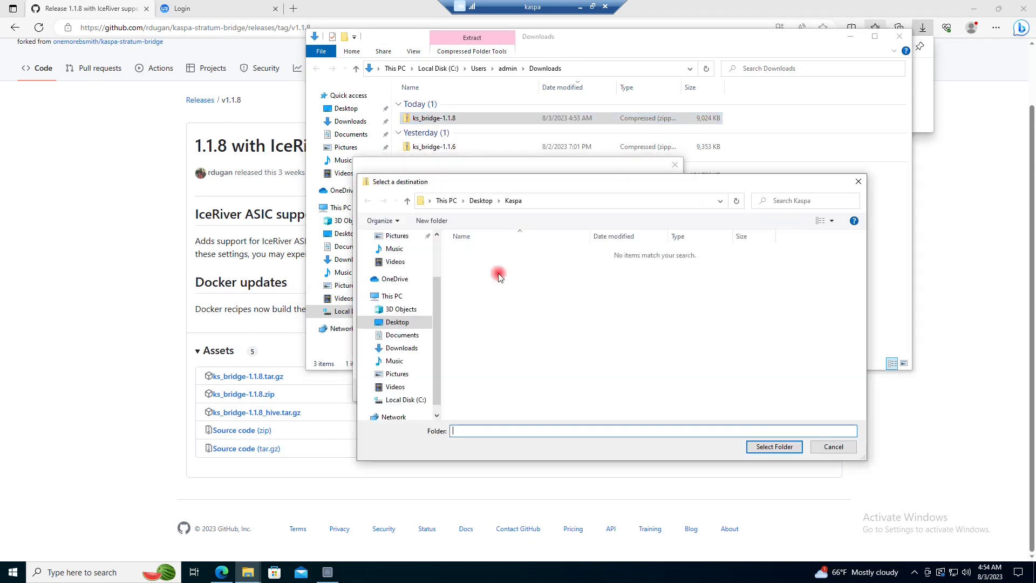
scroll(396, 313, down, 3)
click(397, 334)
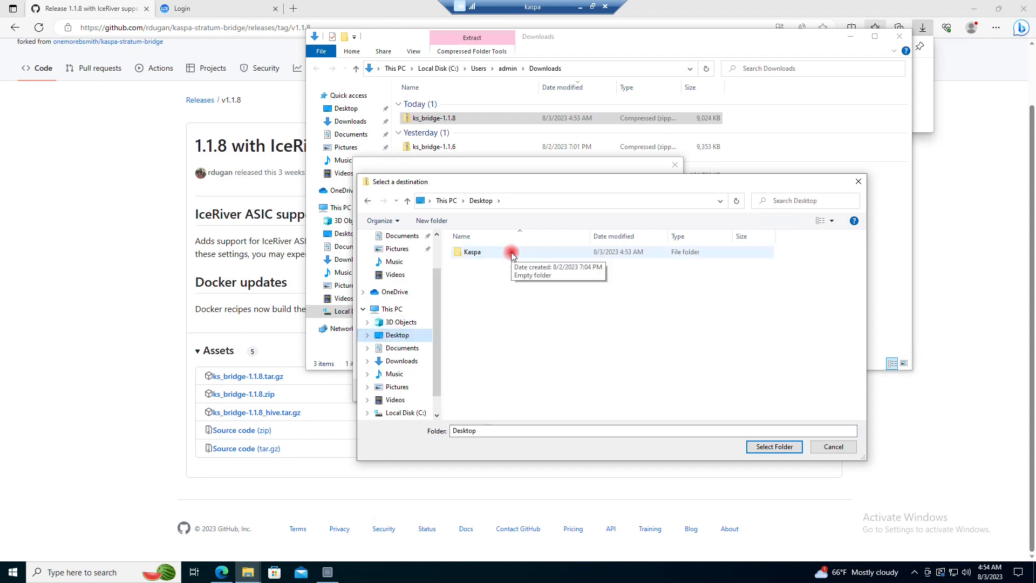
double_click(511, 252)
click(783, 447)
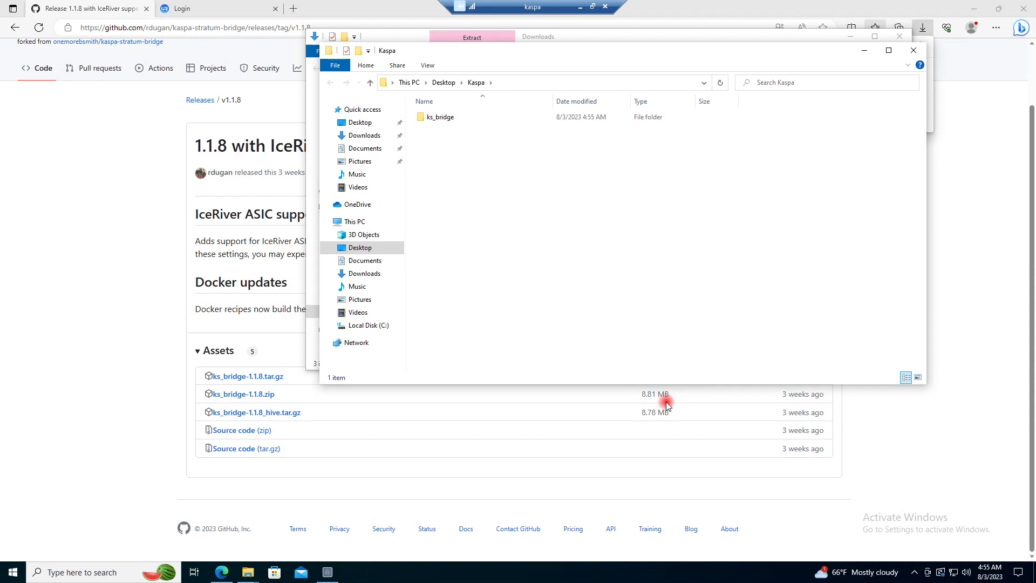
Step: Open the config YAML file from the extracted ks_bridge folder in Notepad
double_click(473, 120)
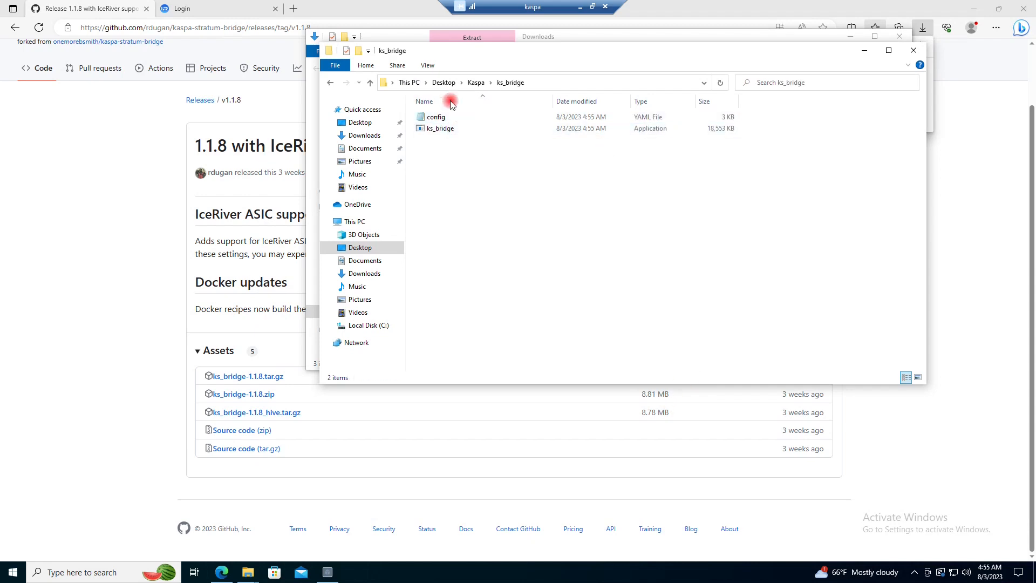
click(458, 119)
right_click(457, 119)
click(475, 135)
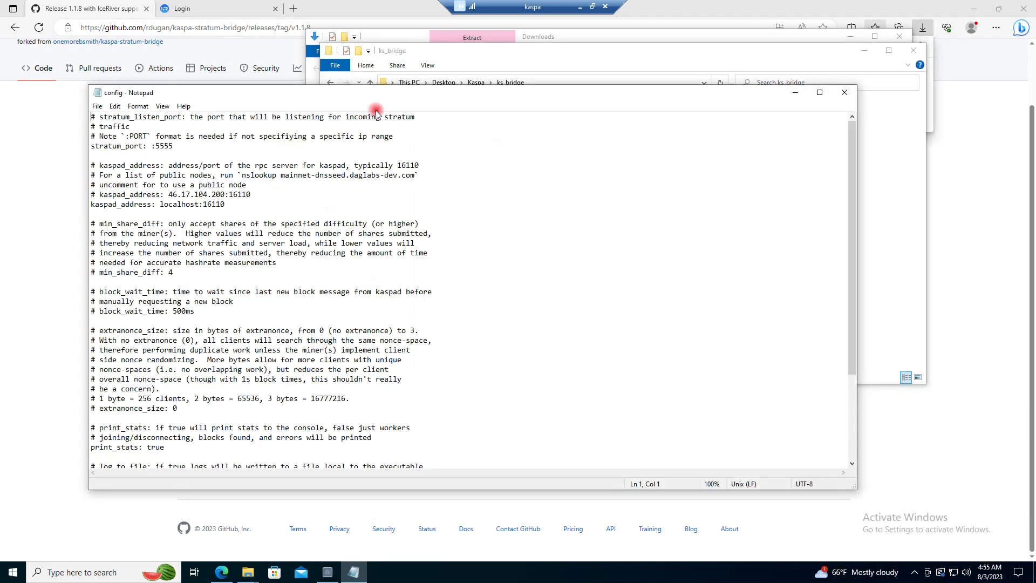
drag(418, 95, 534, 78)
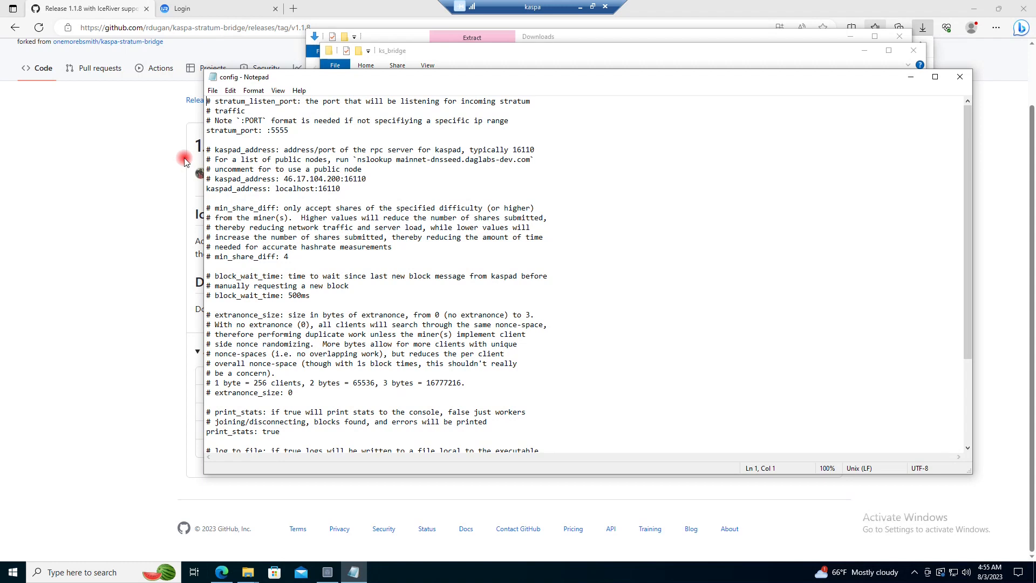
Step: Replace localhost in kaspad_address with 192.168.1.65 and set min_share_diff to 65 in the config file
click(315, 189)
key(BackSpace)
key(BackSpace)
key(BackSpace)
key(BackSpace)
key(BackSpace)
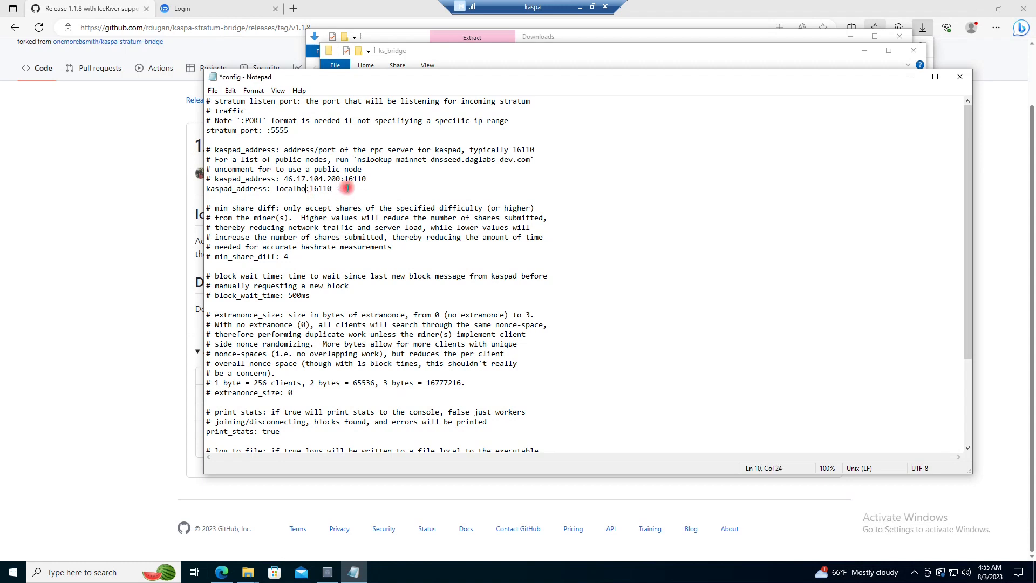
key(BackSpace)
key(BackSpace)
key(BackSpace)
key(BackSpace)
text(192.168.1.65)
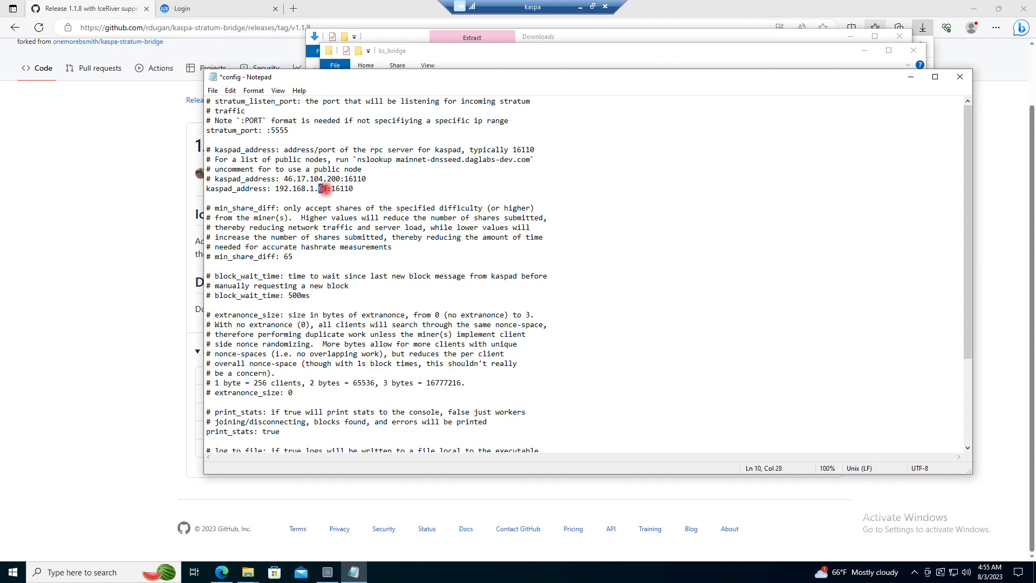
Step: Set extranonce_size to 2 in the config file, save it and close Notepad
click(795, 294)
click(291, 394)
click(213, 91)
click(226, 138)
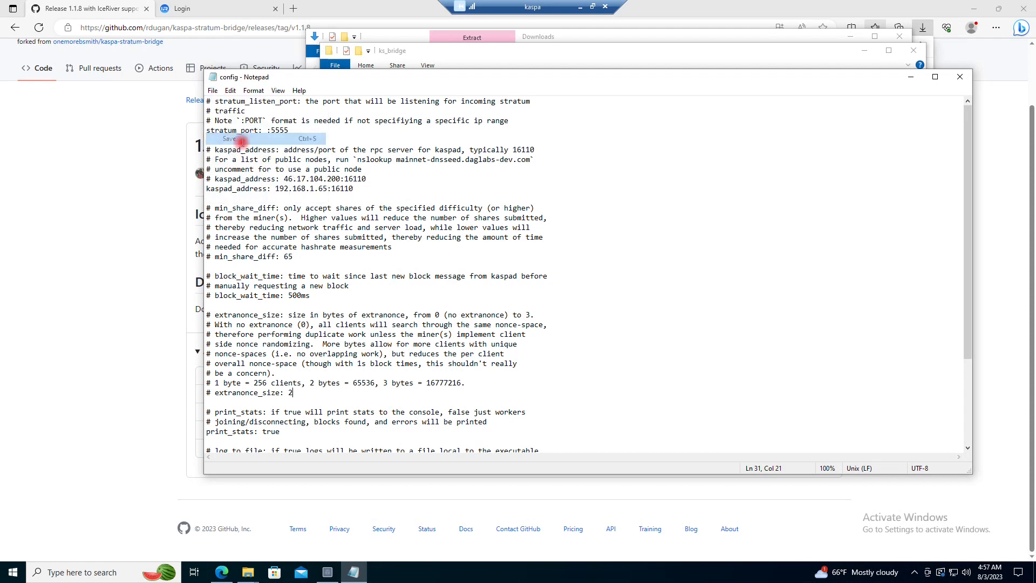
click(963, 79)
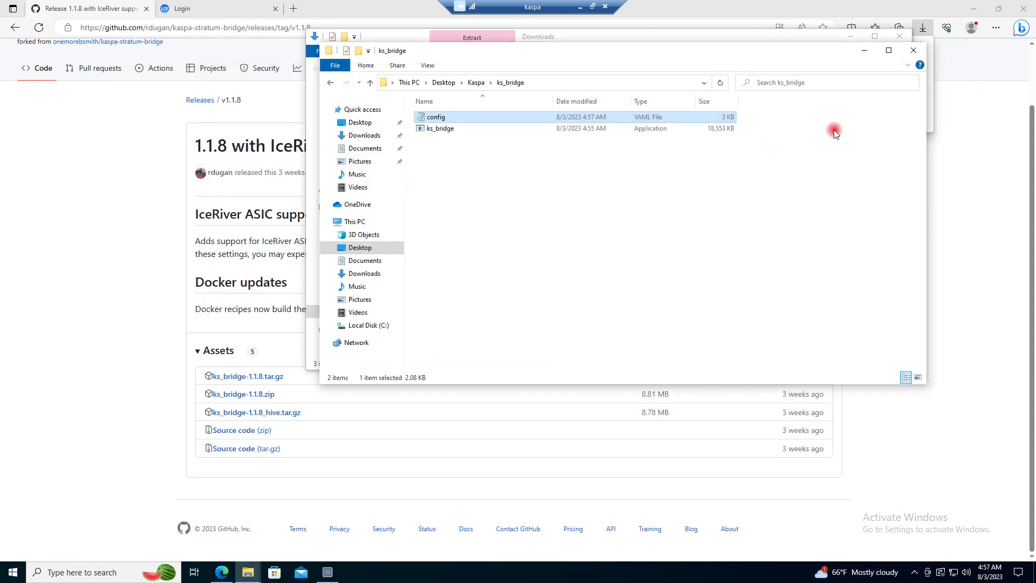
Step: Clear the open folder and browser windows and reopen config from Kaspa's ks_bridge folder to check the saved settings
click(913, 50)
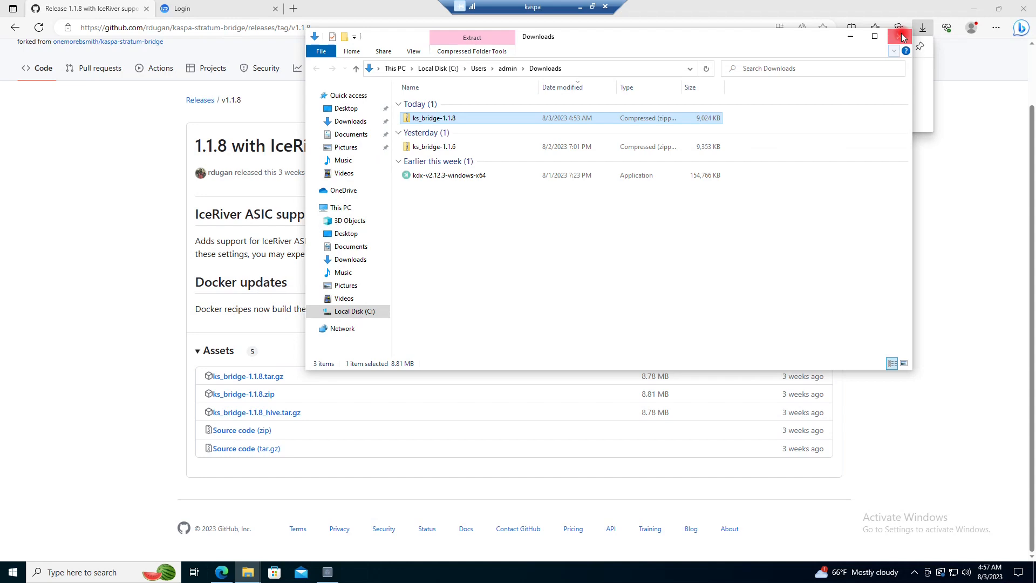
click(899, 36)
click(969, 6)
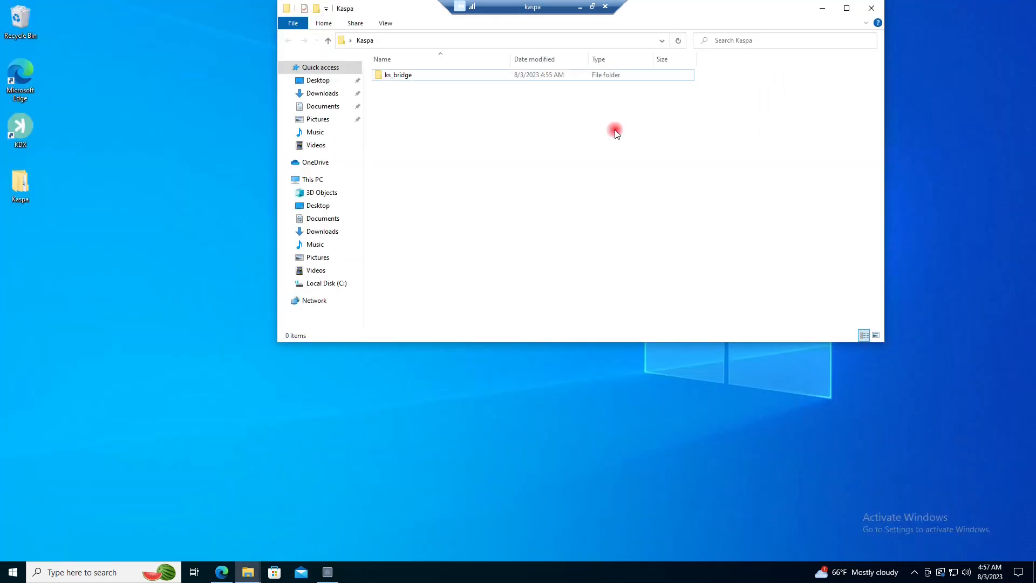
click(677, 40)
double_click(406, 75)
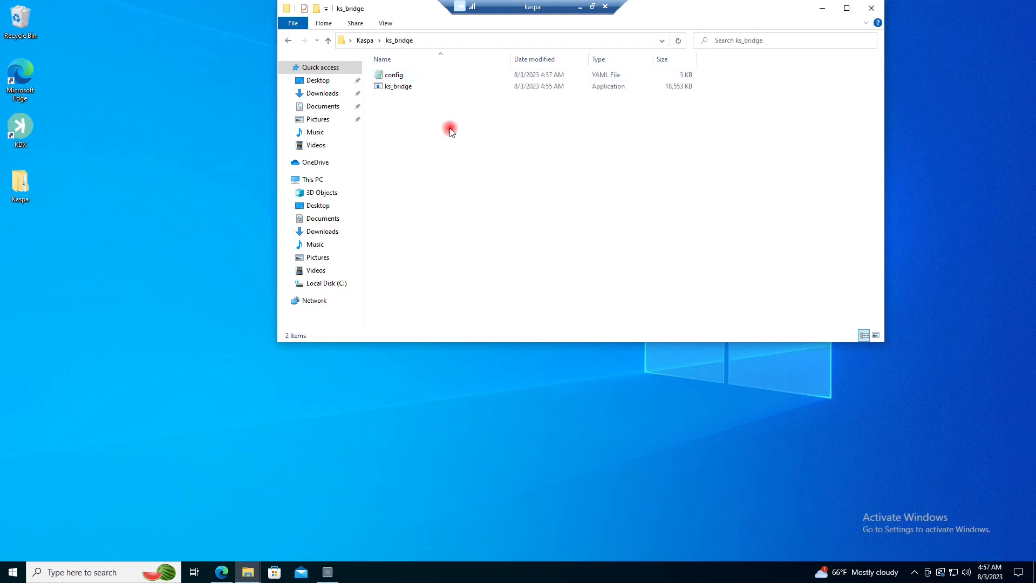
double_click(401, 76)
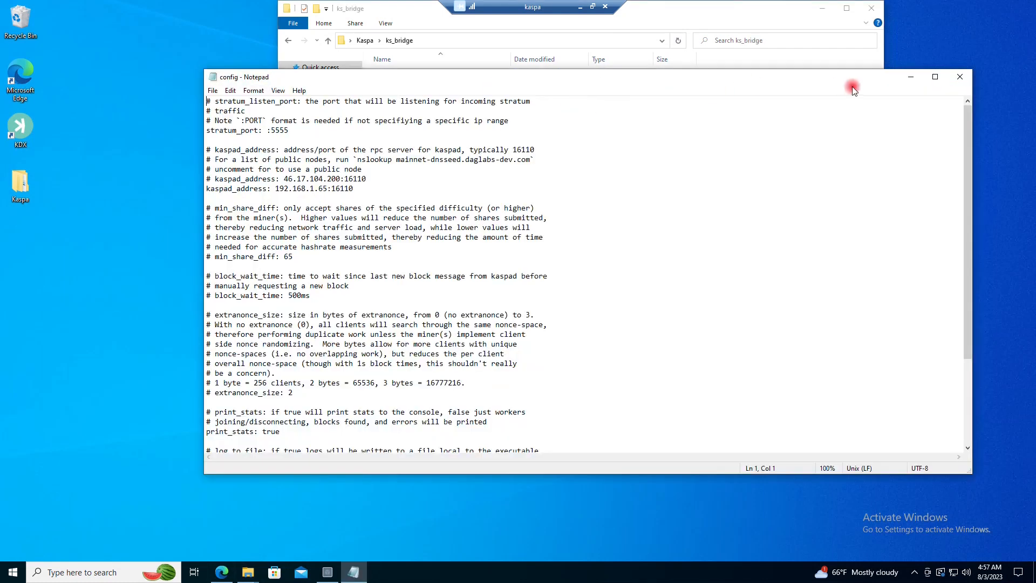
click(960, 77)
Step: Run the ks_bridge application from the ks_bridge folder and allow it past the SmartScreen block
double_click(402, 87)
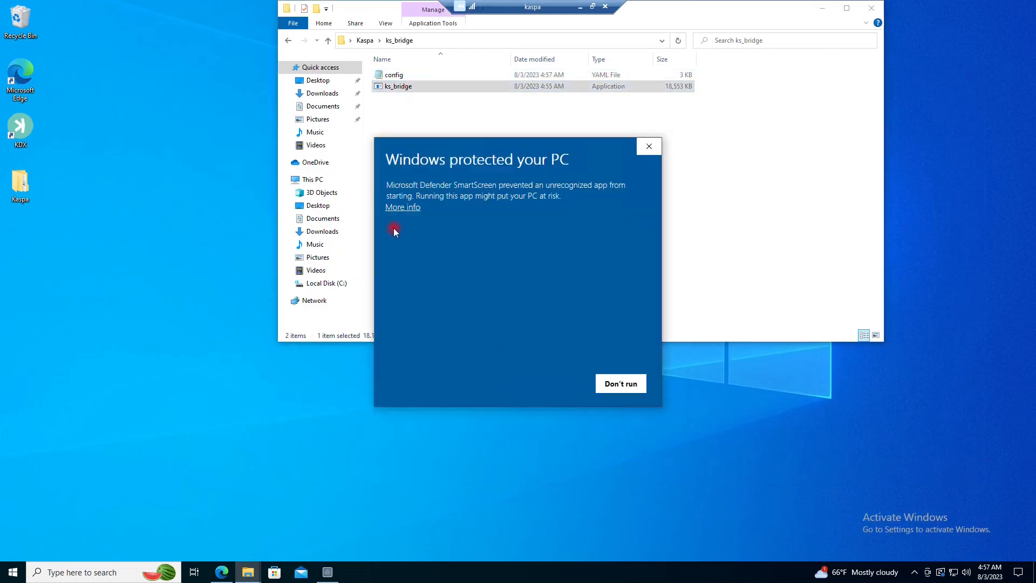
click(409, 206)
click(555, 383)
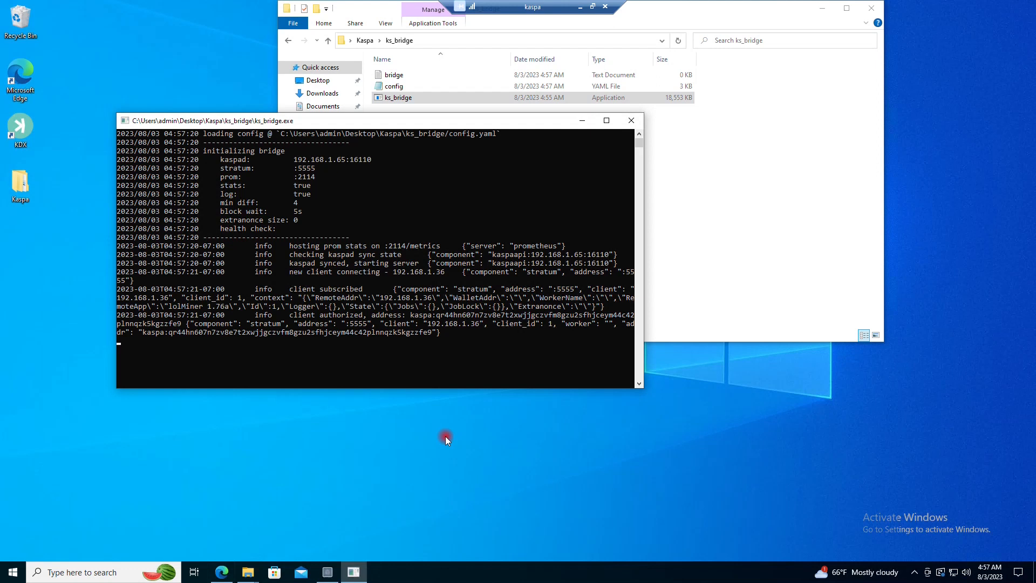
Step: Switch to KDX and check the kaspad log for the bridge connection
click(353, 572)
click(330, 573)
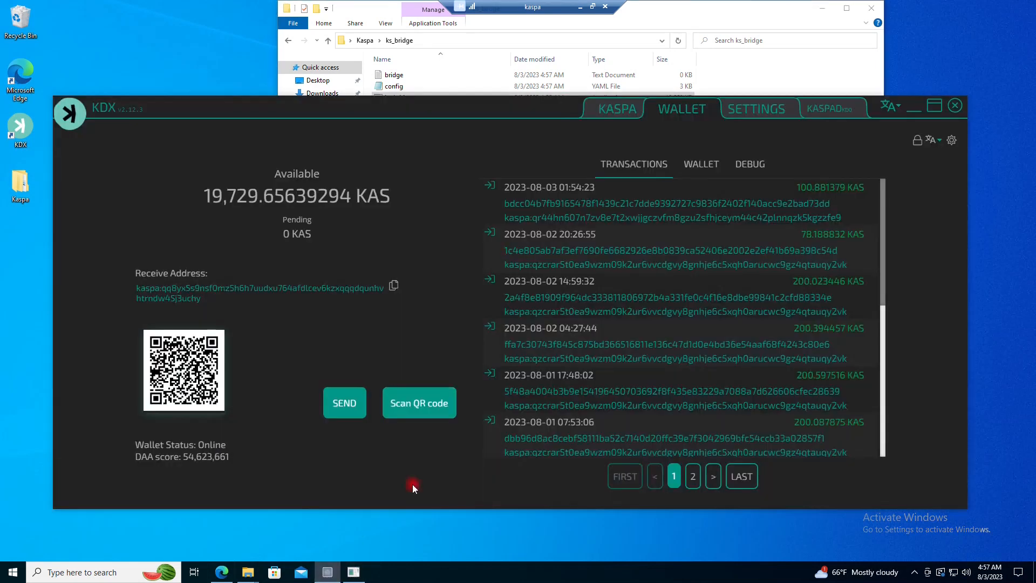
click(823, 109)
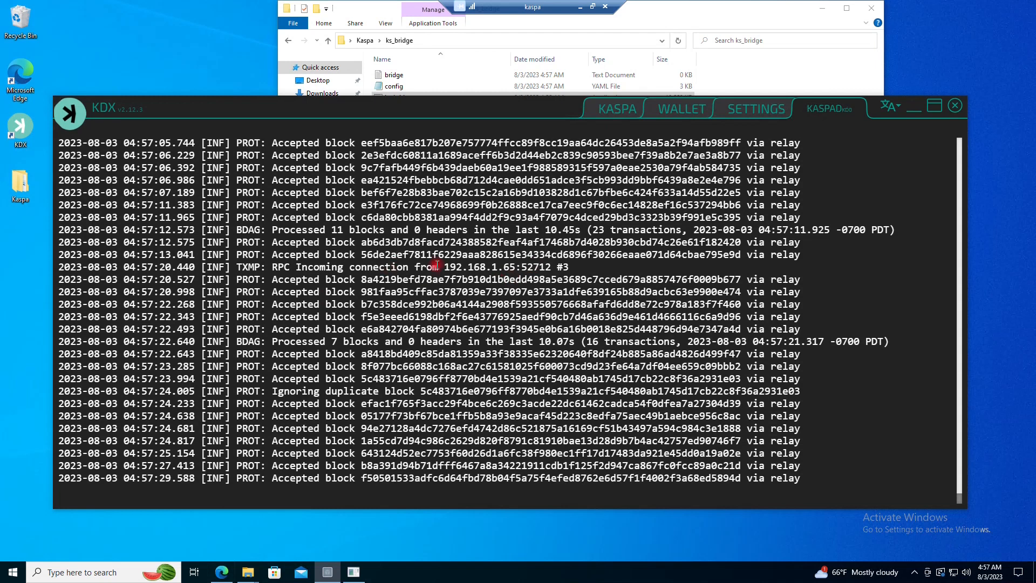
click(912, 106)
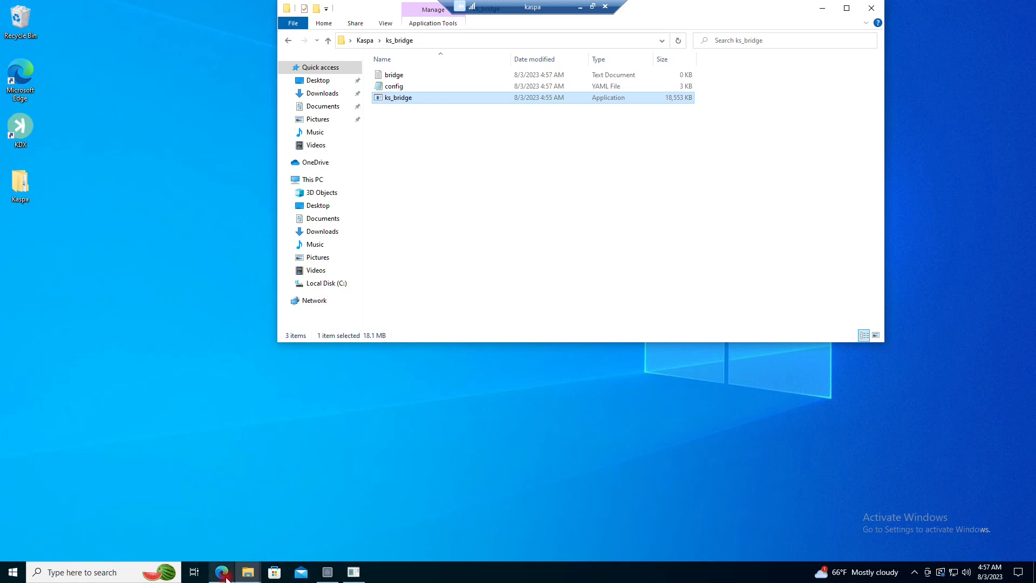
Step: Switch to Edge and log in to the miner's web interface as admin with the account password, declining to save it
click(231, 546)
click(208, 8)
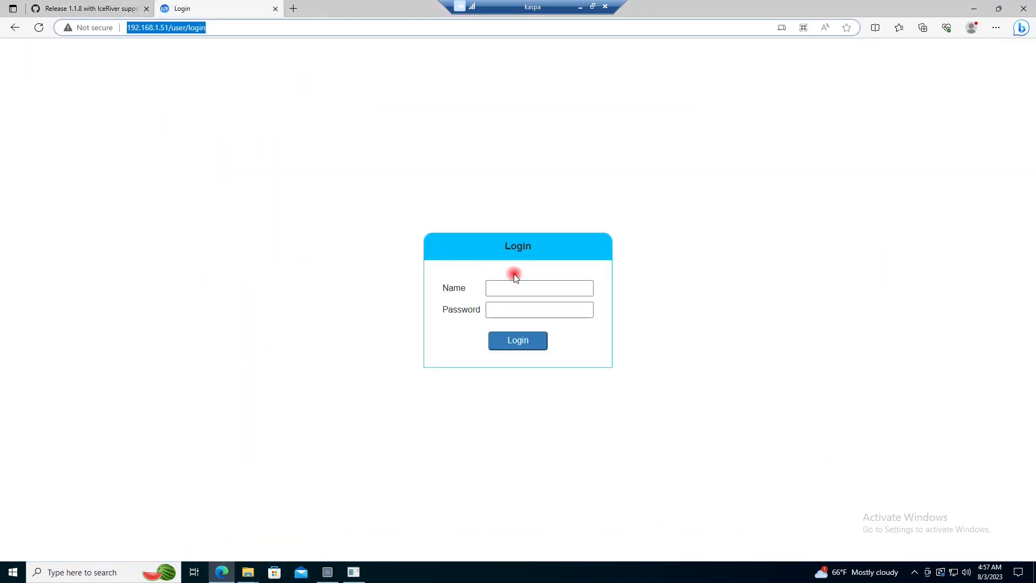
click(525, 289)
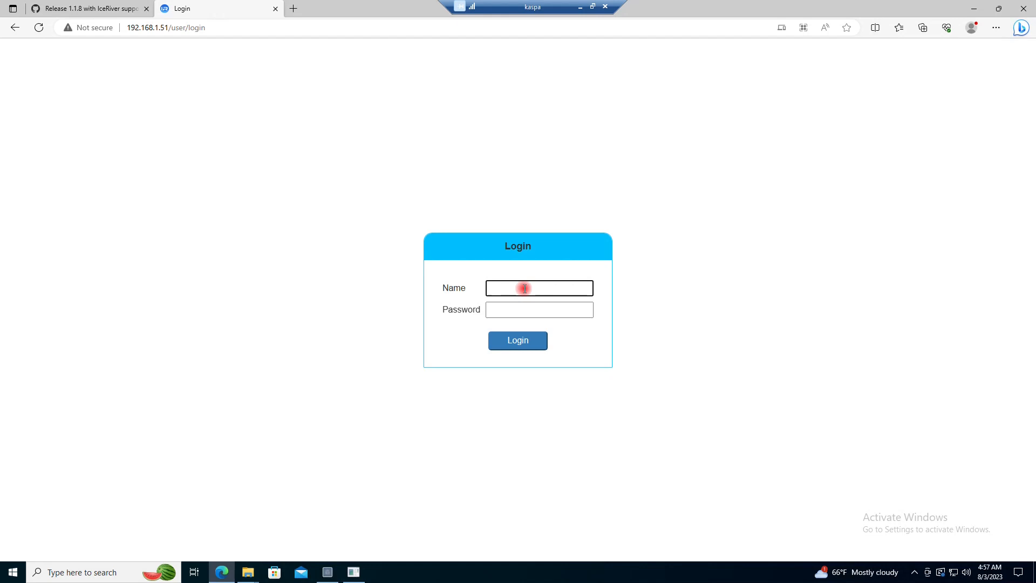
key(Tab)
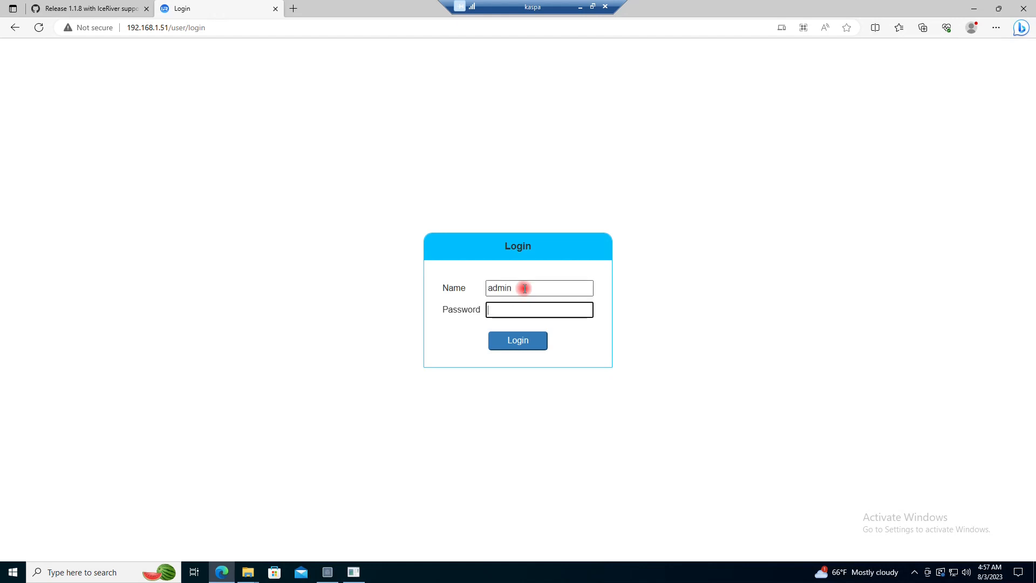
key(Return)
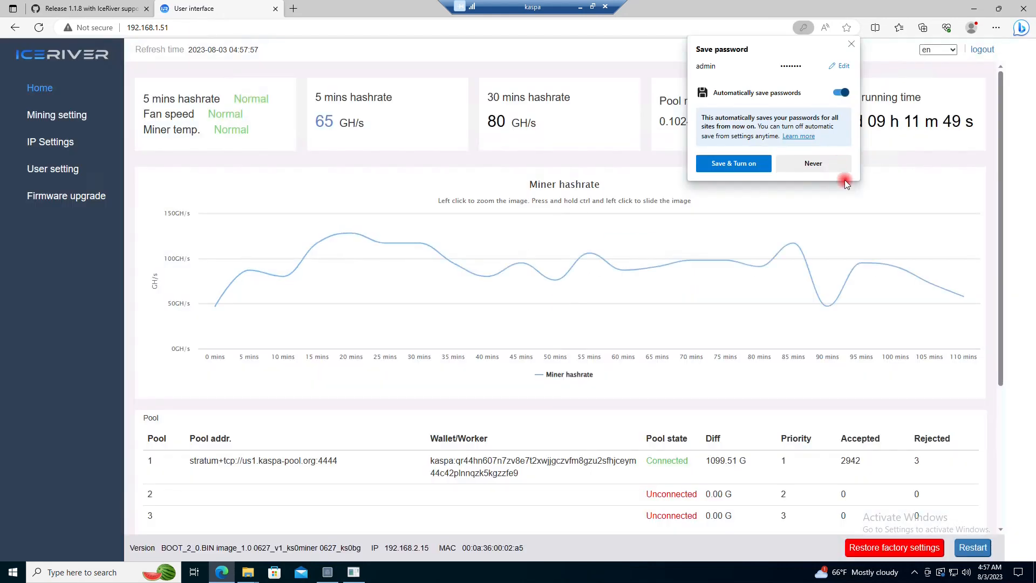
click(812, 164)
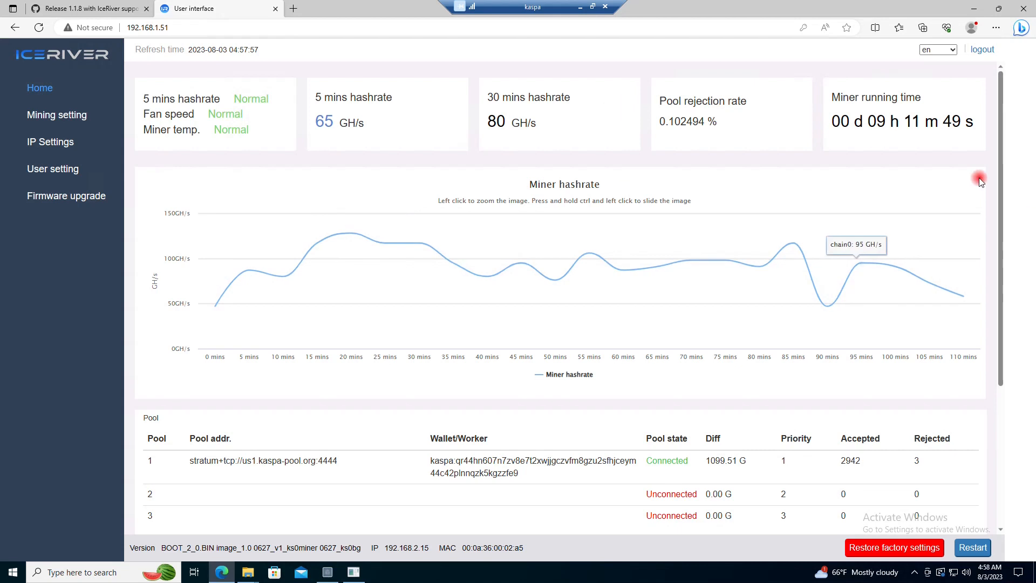
Step: Set the Pool1 address to 192.168.1.65:5555 in the miner's mining settings and save the configuration
scroll(999, 172, down, 3)
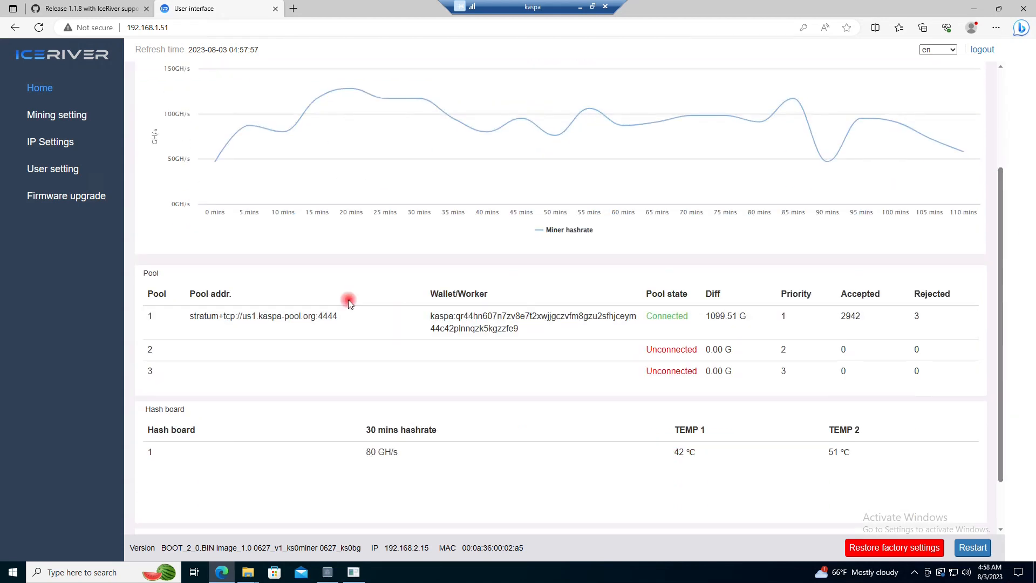
click(48, 115)
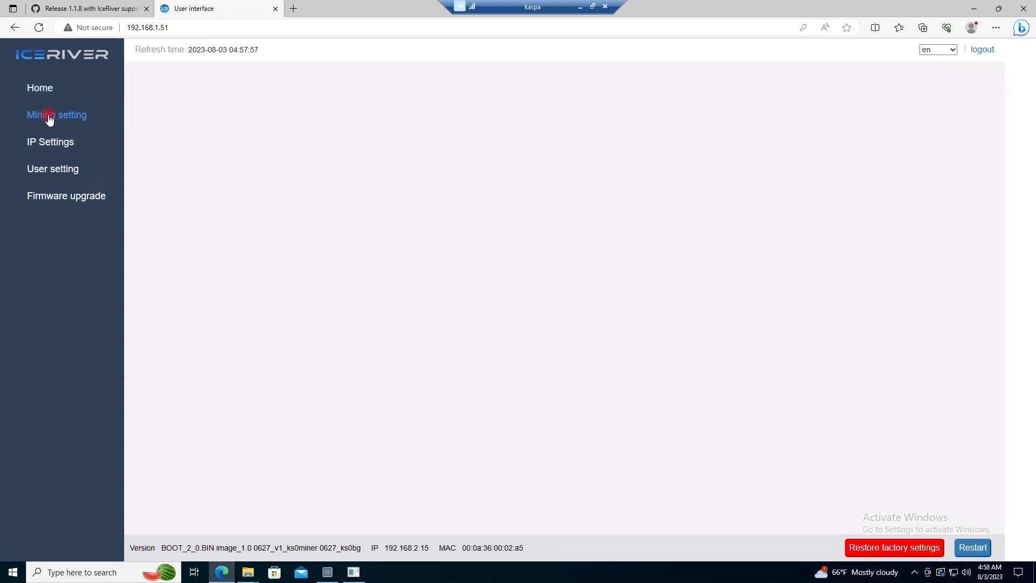
drag(347, 180, 107, 161)
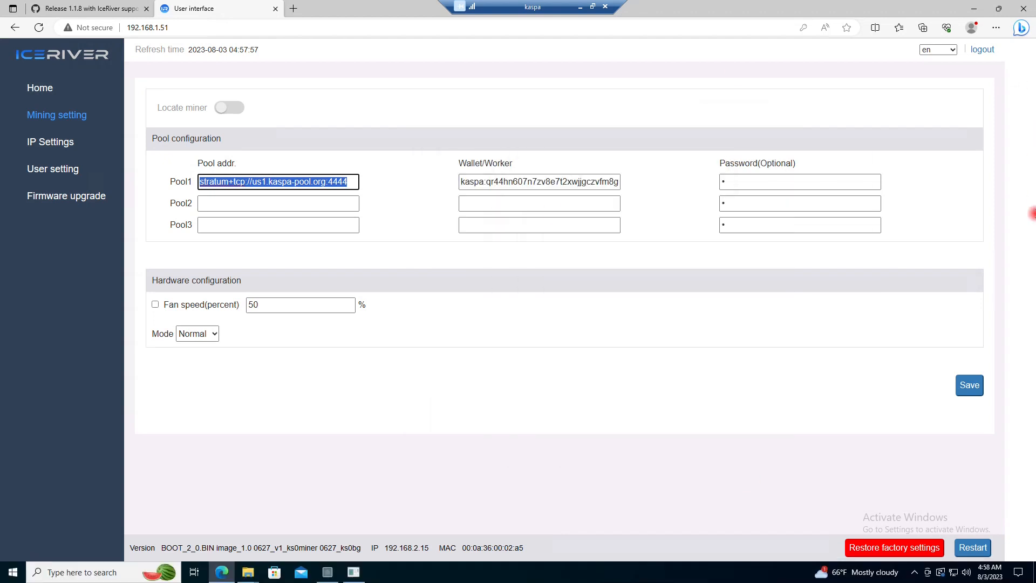
click(562, 181)
key(ctrl+a)
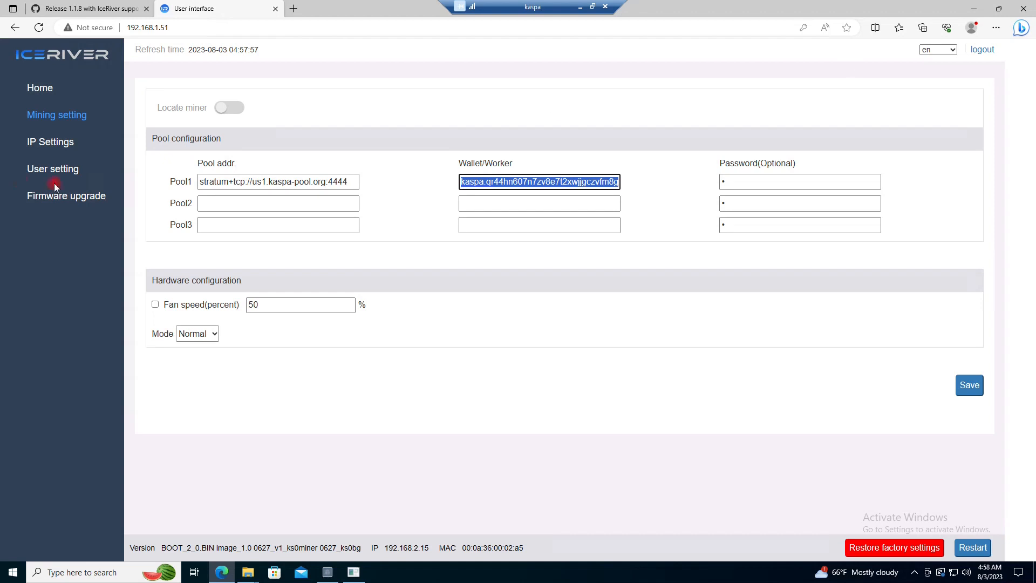
click(349, 182)
key(ctrl+a)
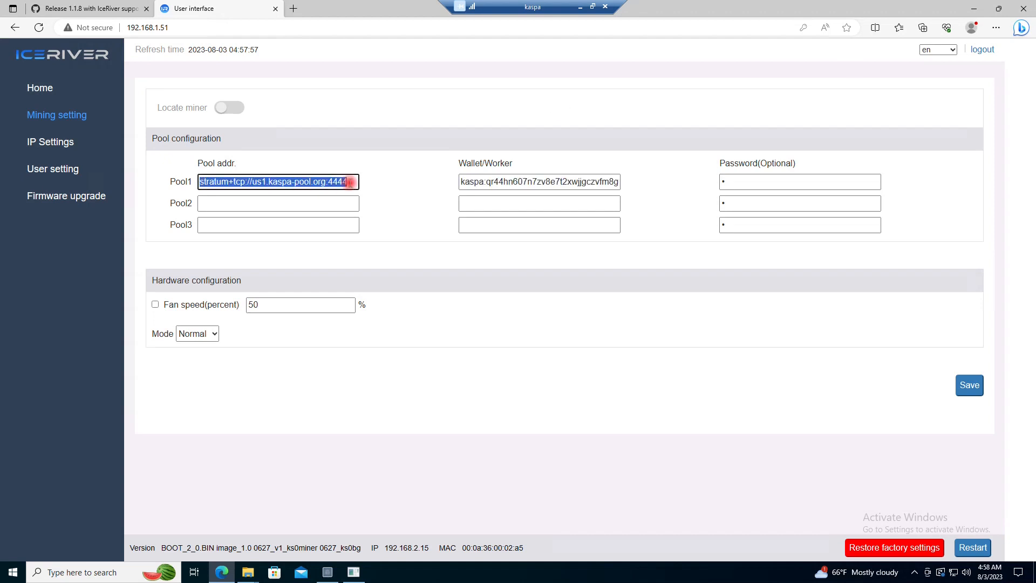
key(BackSpace)
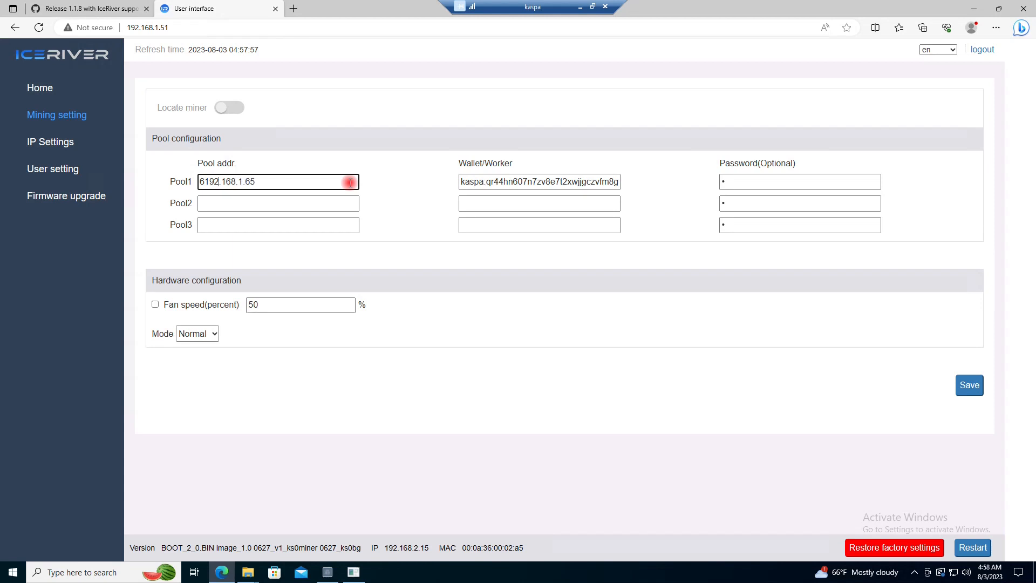
key(BackSpace)
text(:)
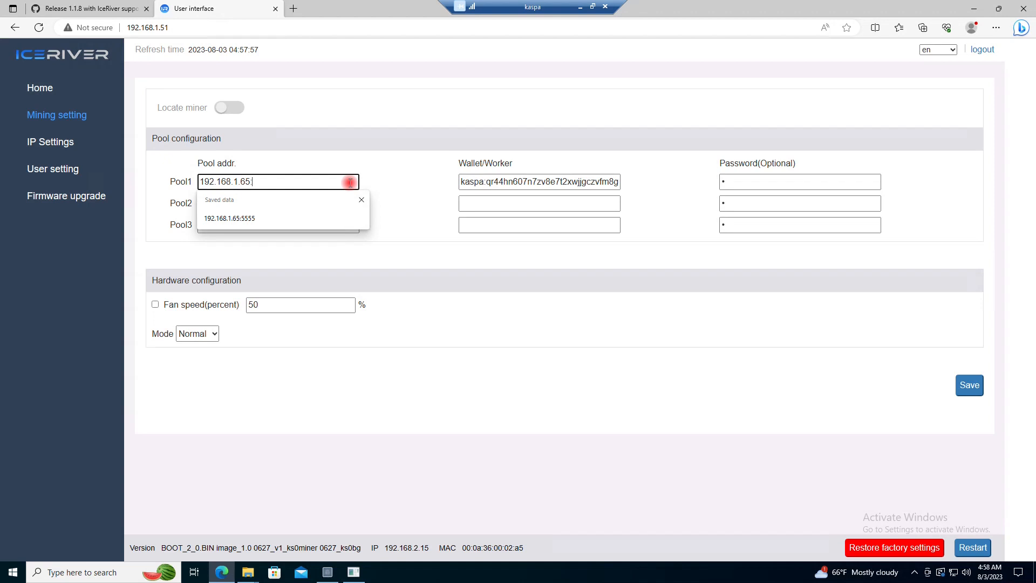
text(555)
click(213, 219)
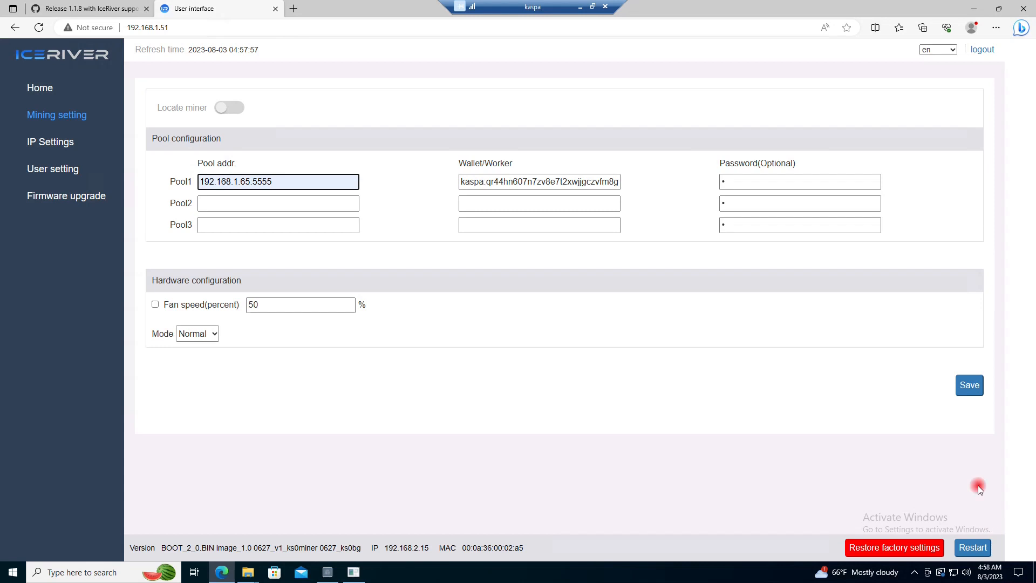
click(965, 386)
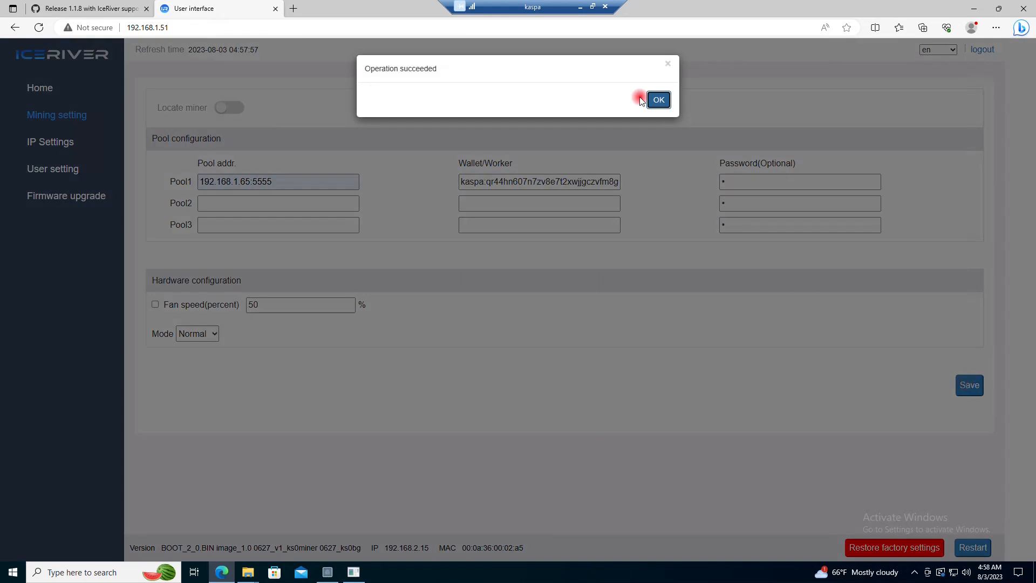
click(679, 115)
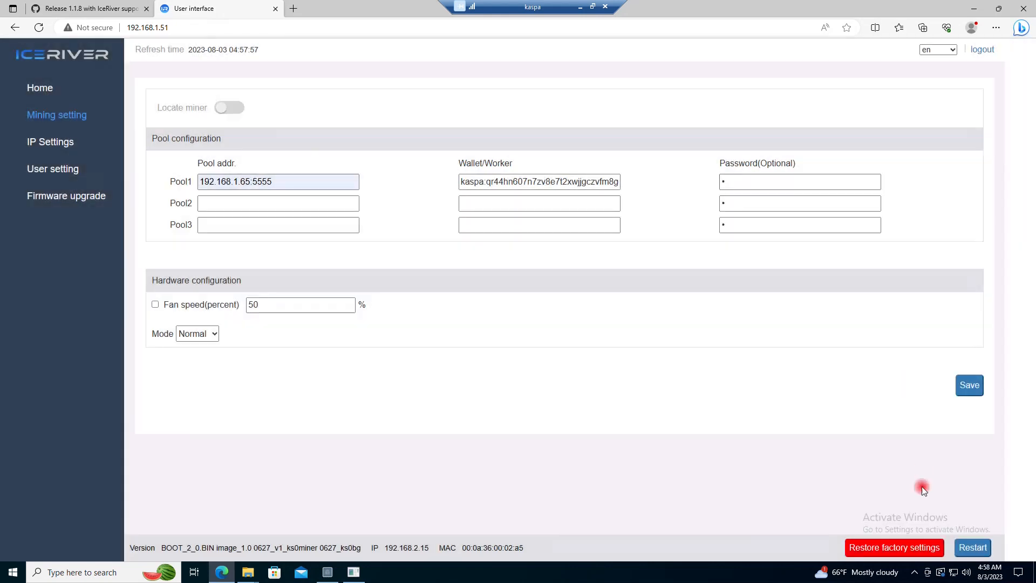
Step: Restart the mining machine and confirm the restart
click(974, 548)
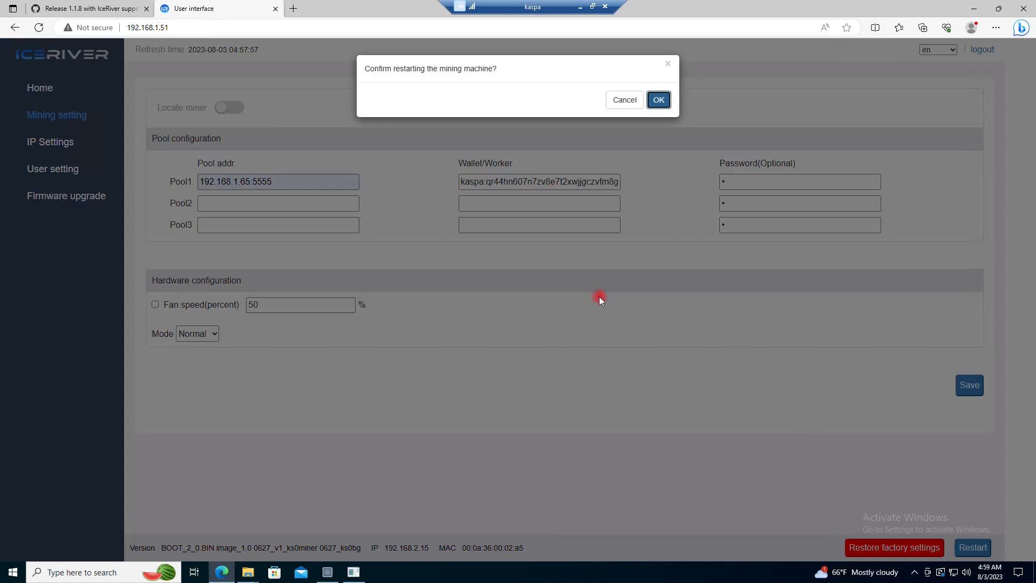
click(659, 98)
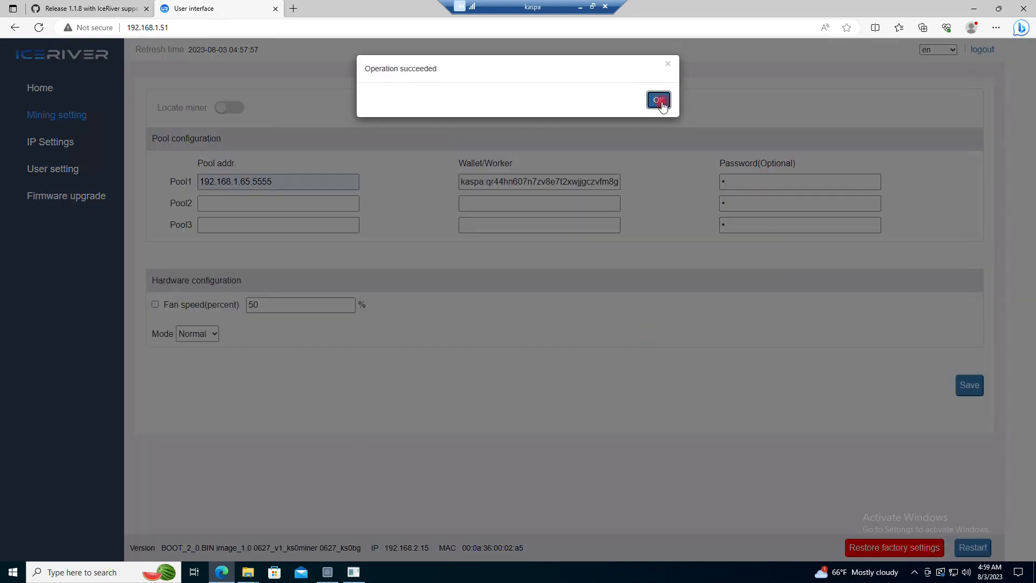
click(659, 101)
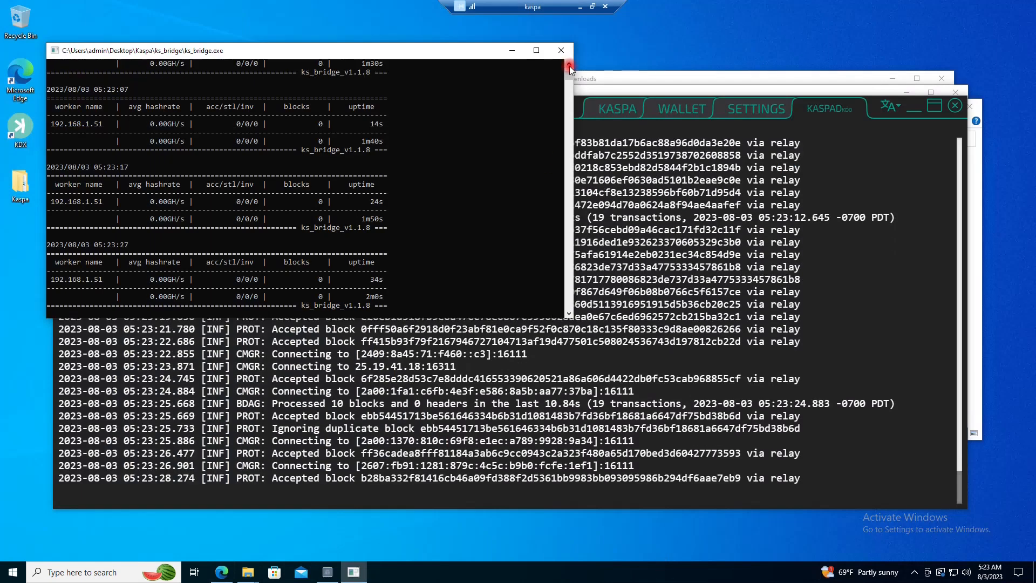
Step: Look back through the ks_bridge console output for the miner's worker statistics
click(568, 65)
drag(569, 66, 568, 66)
scroll(569, 65, up, 1)
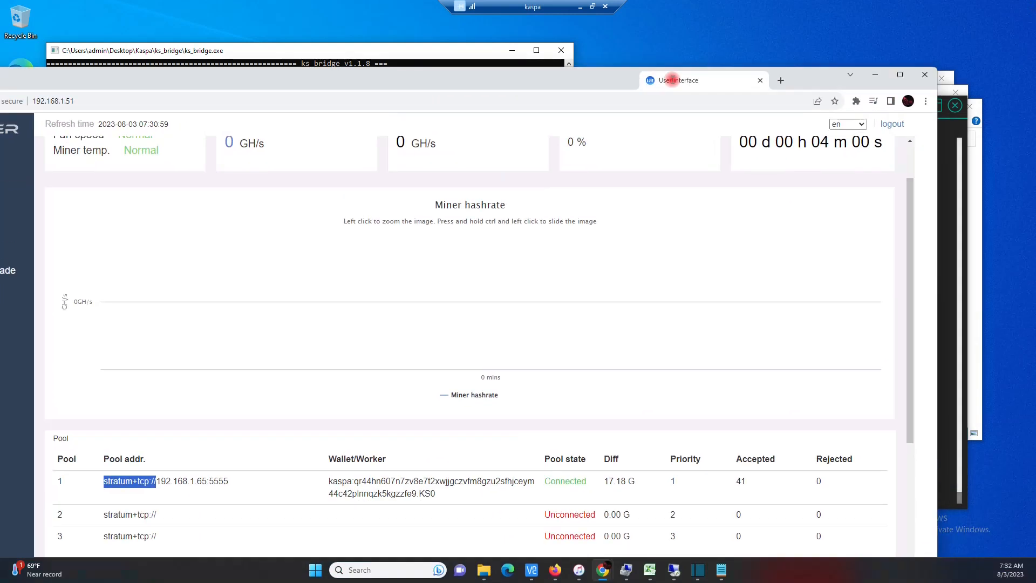
Step: Examine the pool, hash board and fan sections on the miner's dashboard in the maximized Chrome window
click(899, 75)
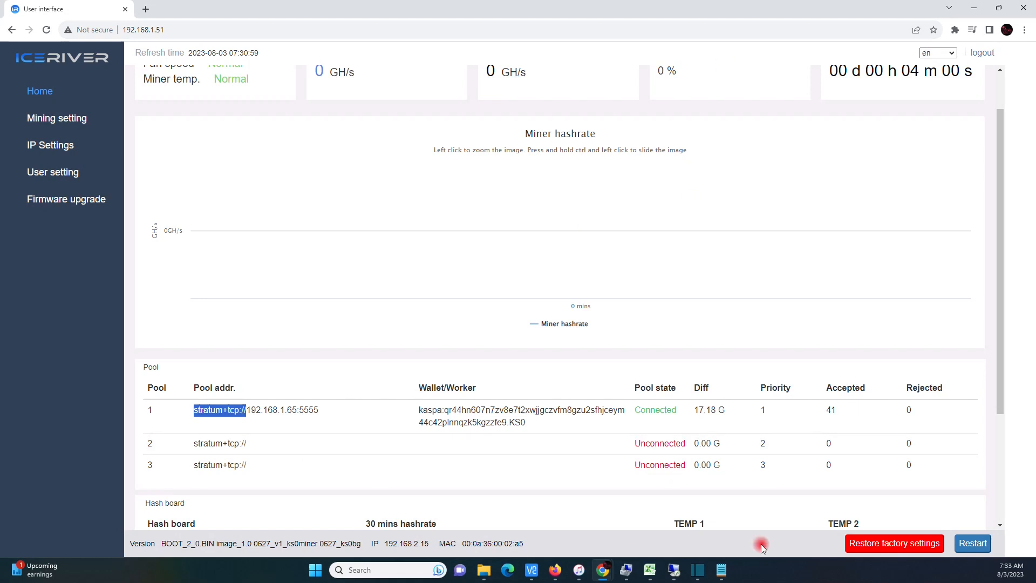
scroll(905, 404, down, 2)
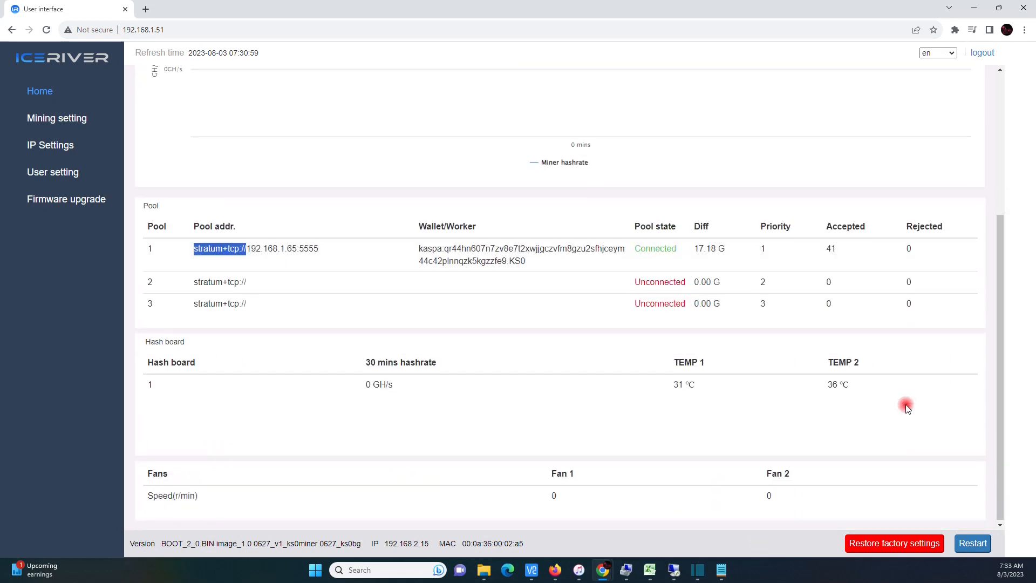
scroll(906, 404, up, 2)
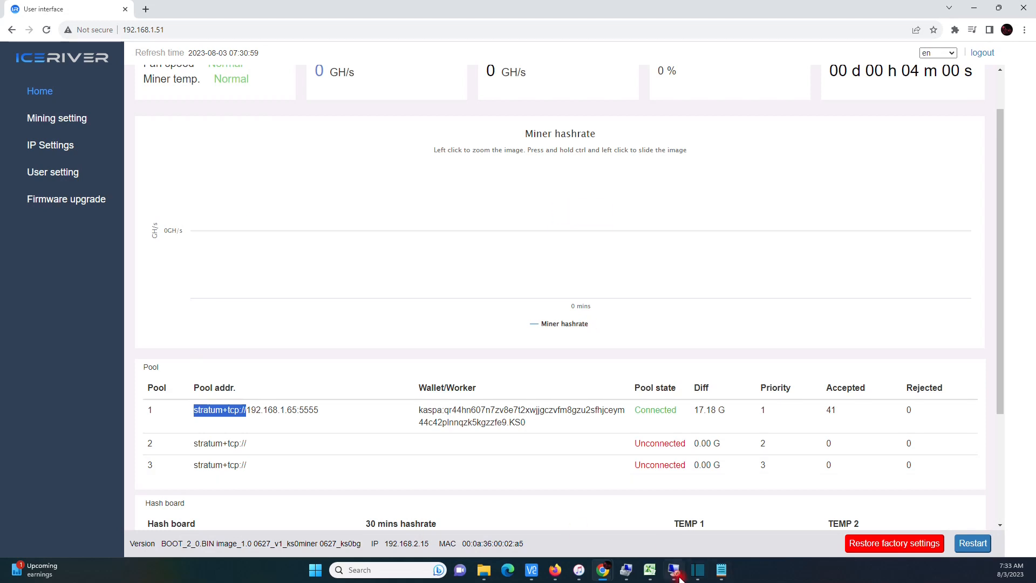
click(974, 8)
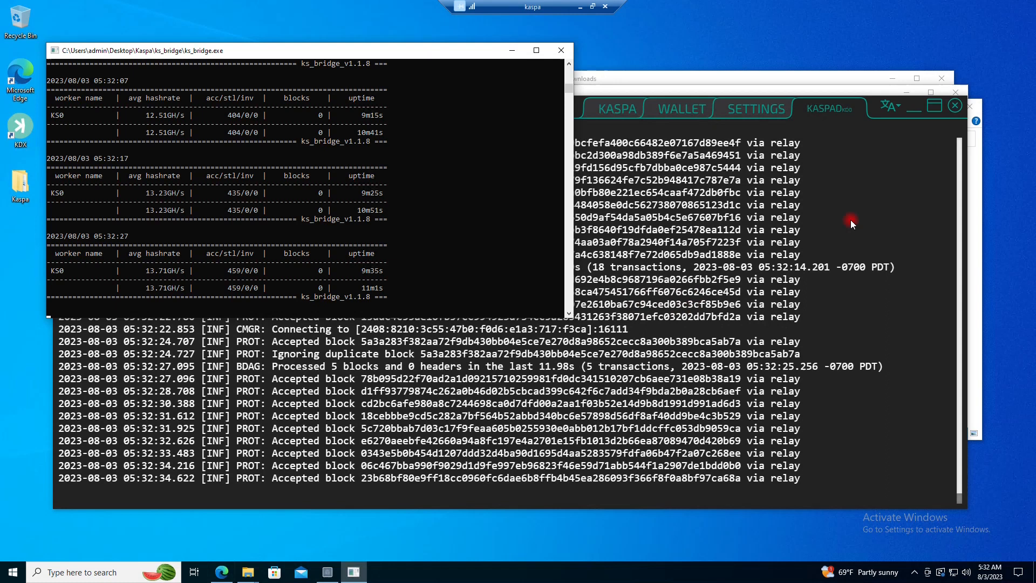
Step: Switch to Microsoft Edge and load google.com in place of the unreachable 192.168.1.51 page
click(221, 571)
click(290, 25)
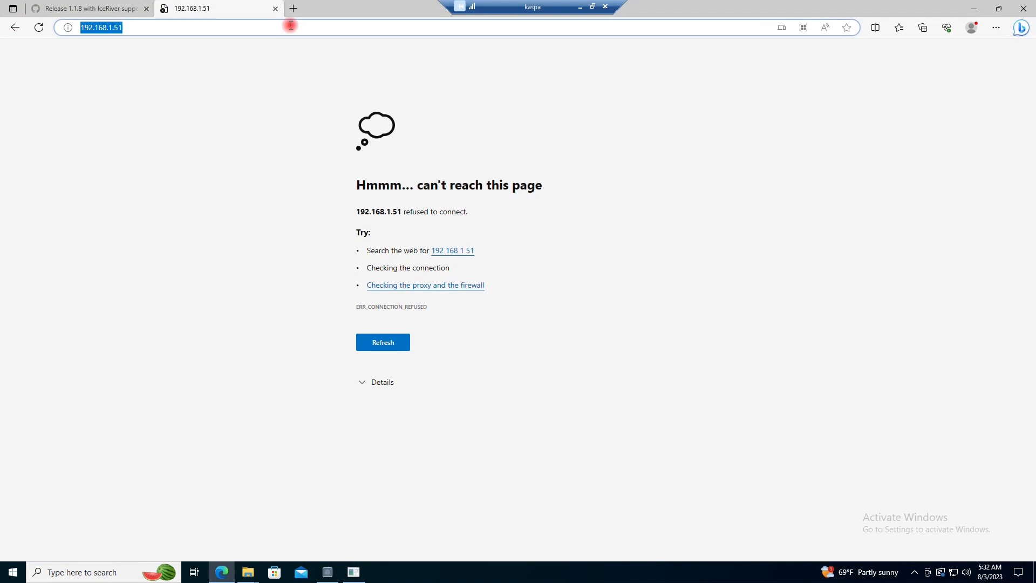
text(google.com)
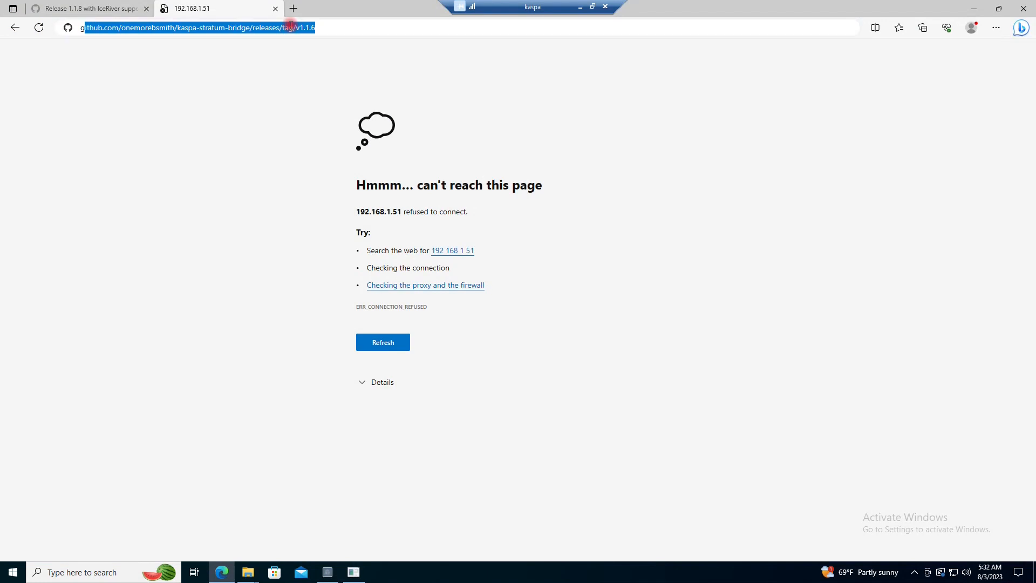
key(Return)
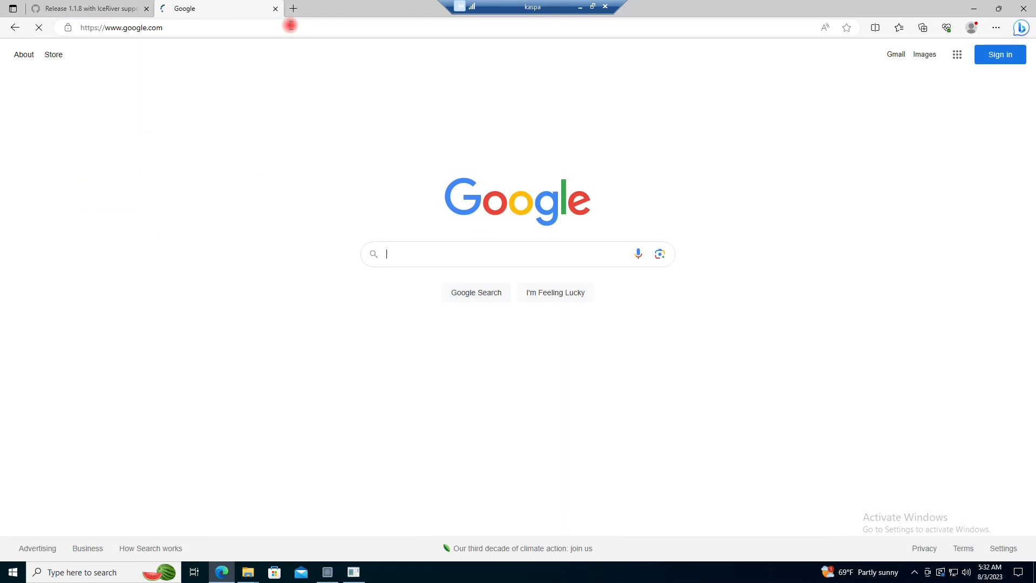
Step: Search Google for "kaspa block reward", completing the shortened query "kaspa block rew"
text(kaspa block rew)
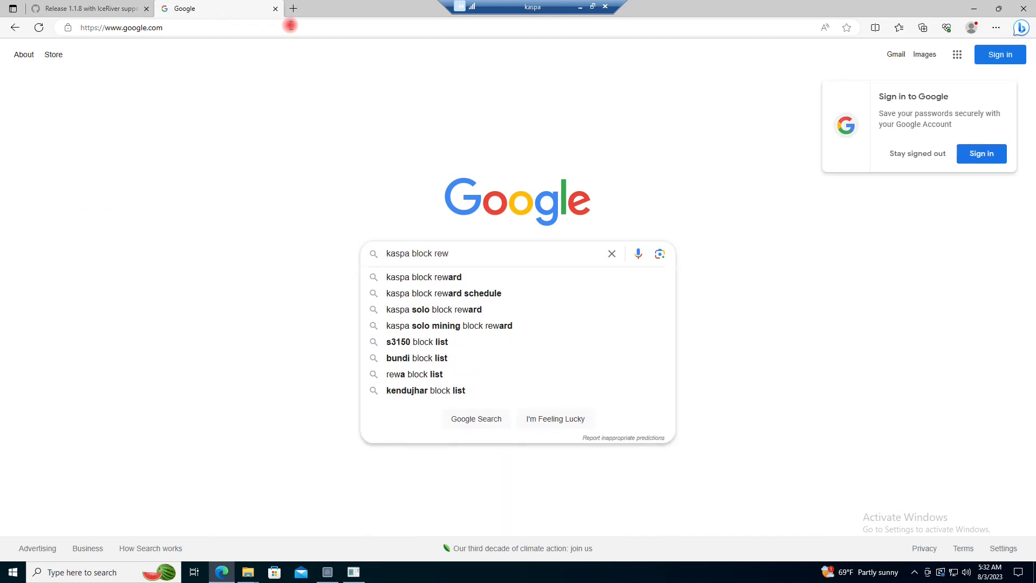
key(Return)
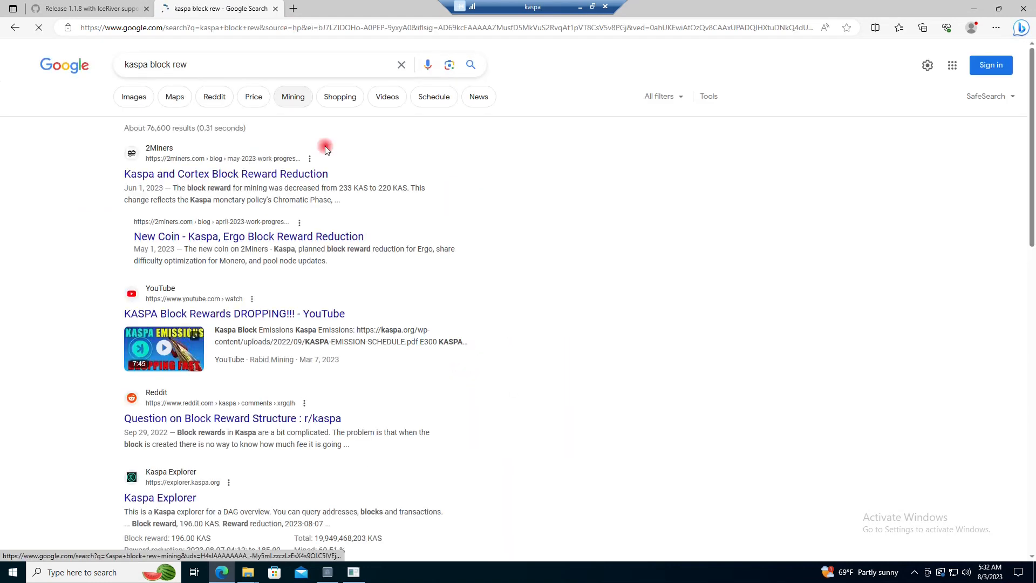
click(225, 65)
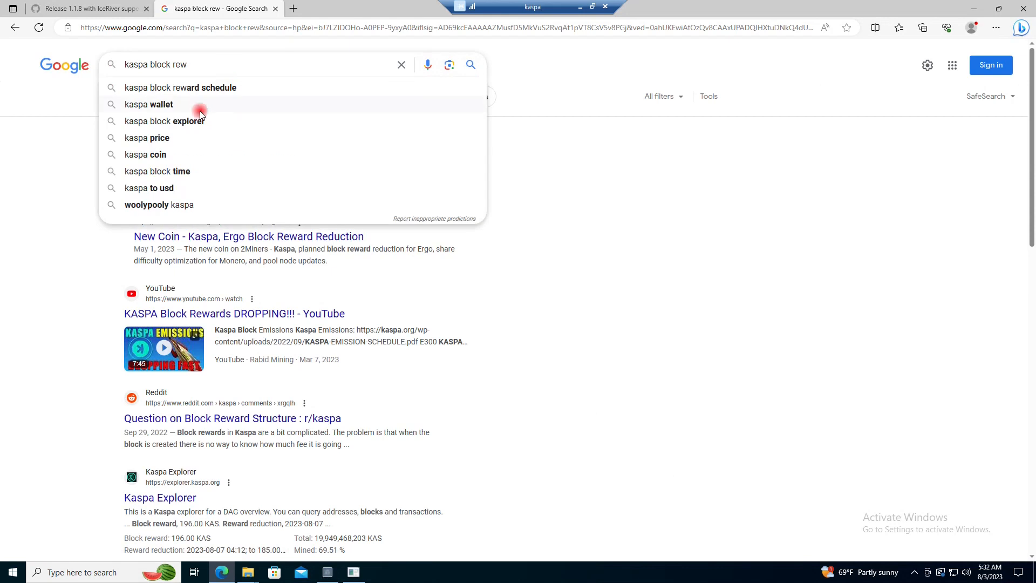
text(ard)
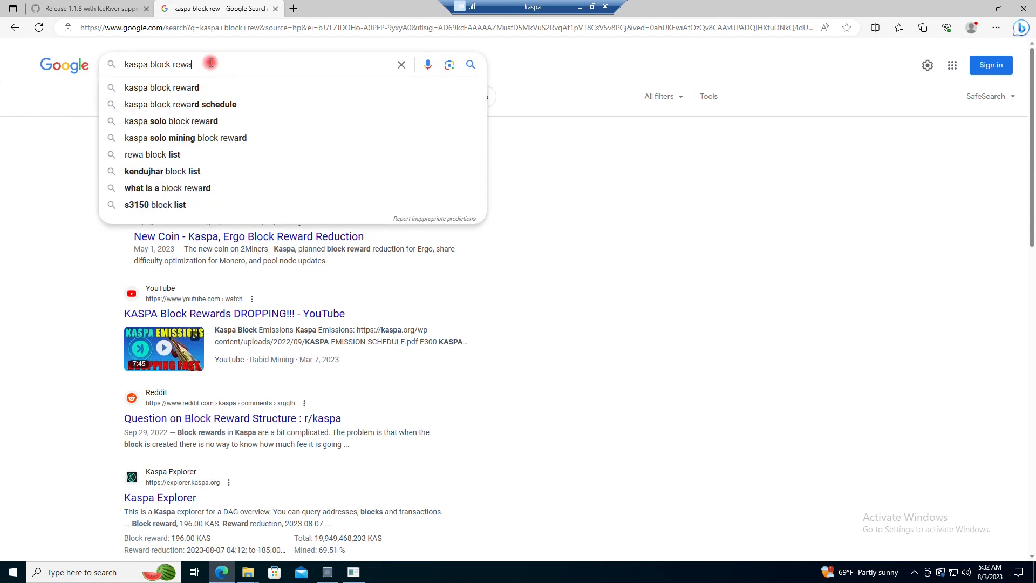
key(Return)
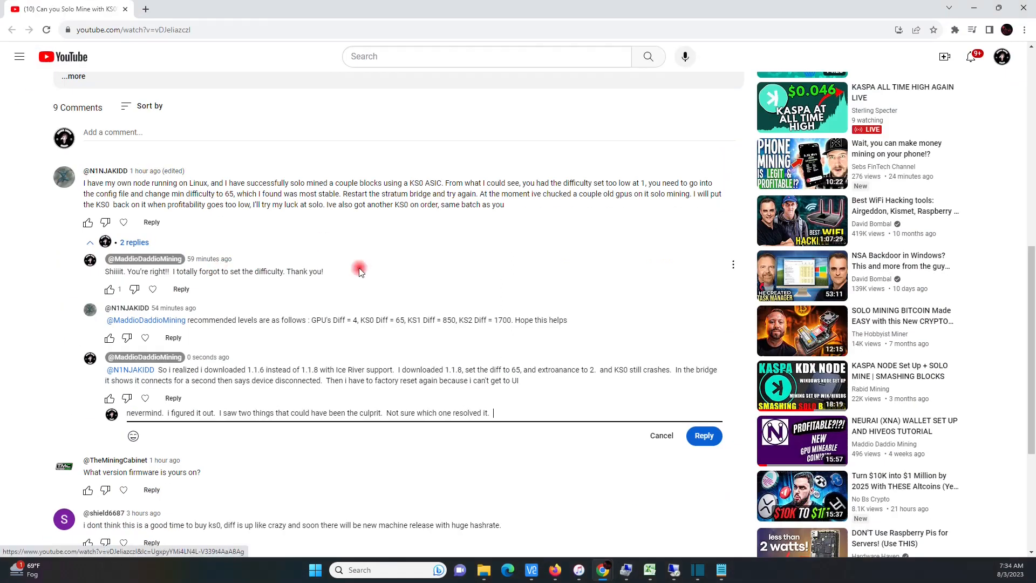
scroll(360, 268, down, 5)
scroll(361, 268, up, 4)
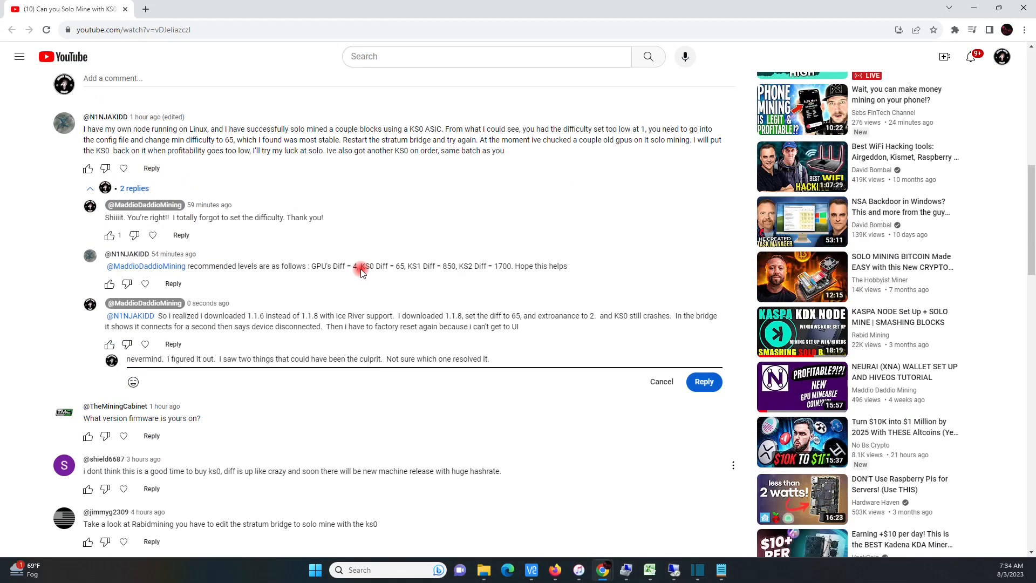